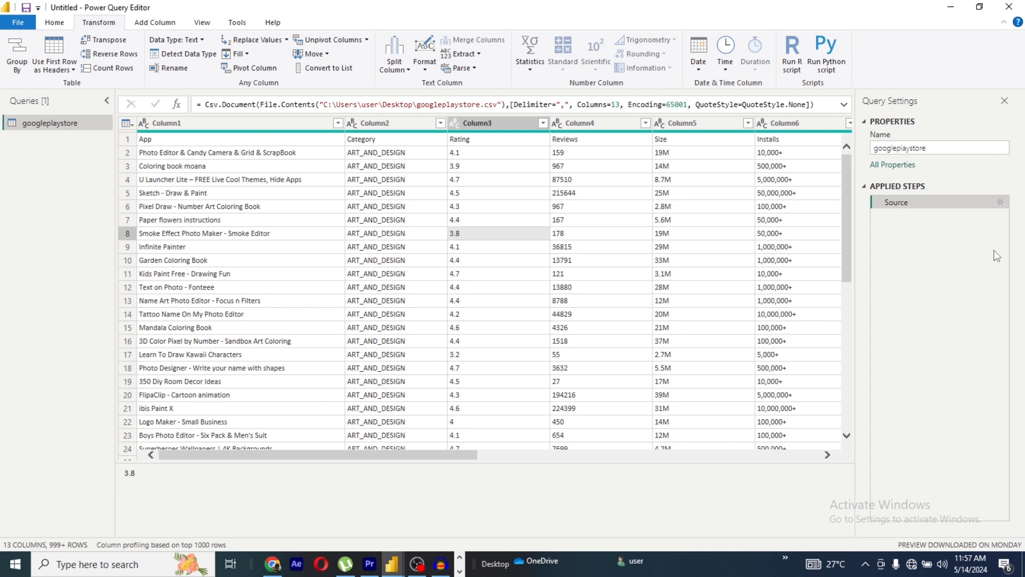
Remove Column7, which holds the Type values, from the googleplaystore query.
{"action": "left_click", "coordinate": [387, 127]}
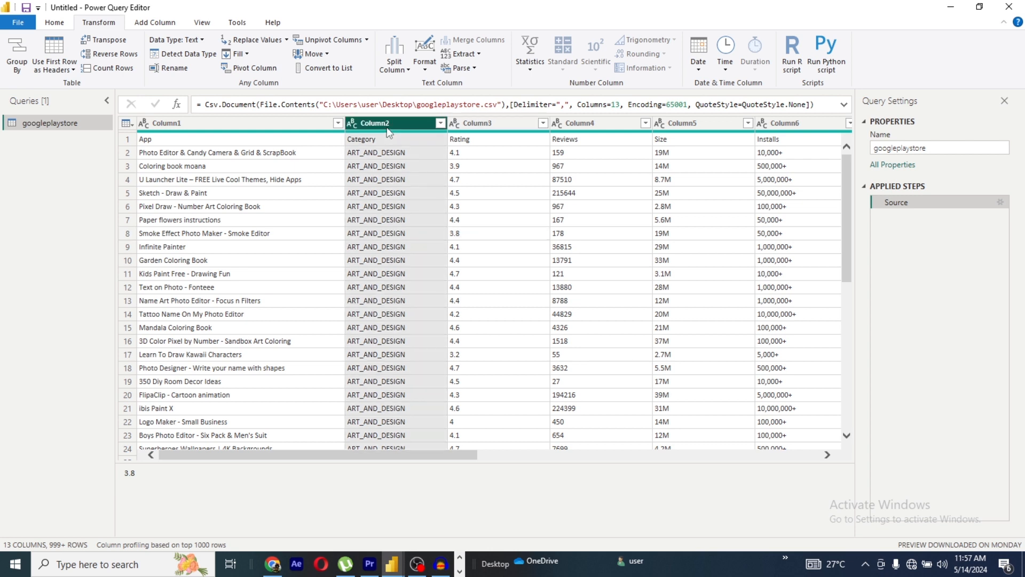
{"action": "left_click", "coordinate": [489, 128]}
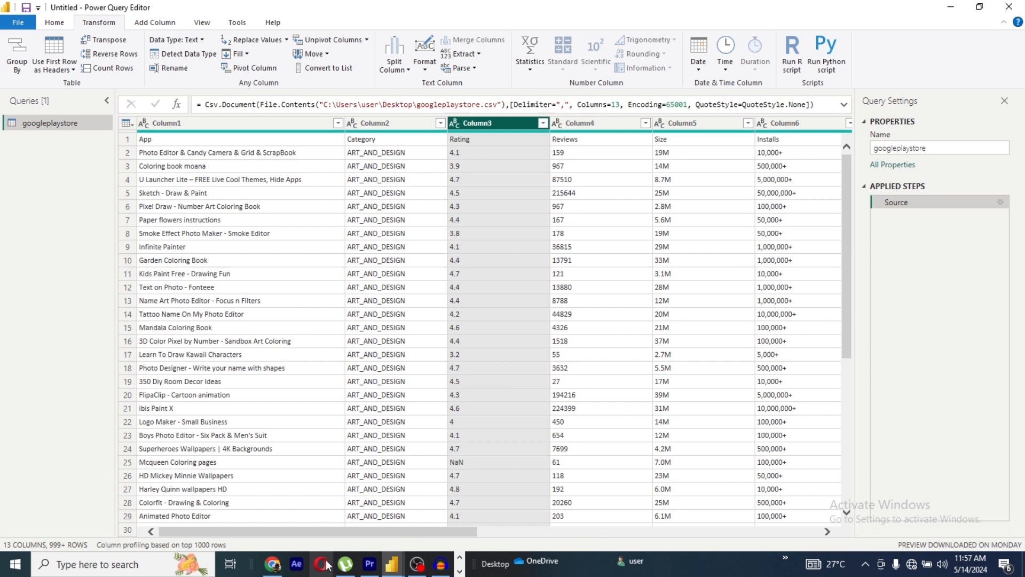
{"action": "left_click_drag", "start_coordinate": [373, 533], "coordinate": [484, 539]}
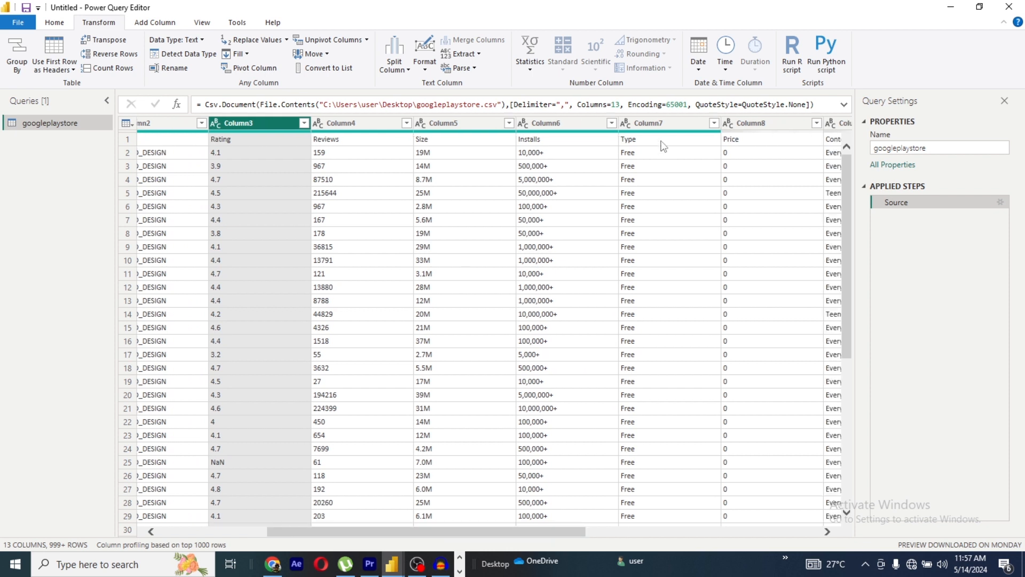
{"action": "left_click", "coordinate": [662, 145]}
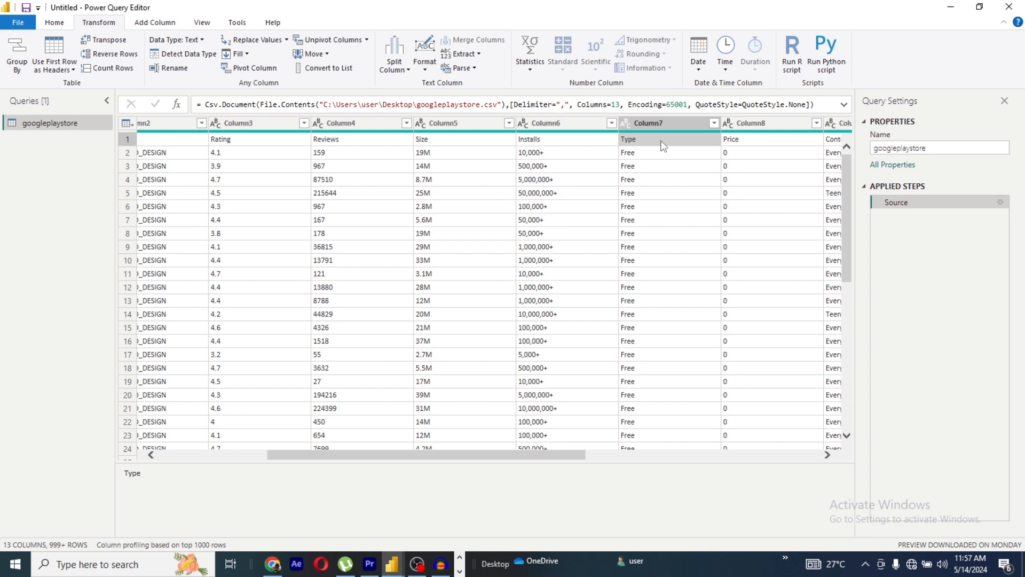
{"action": "left_click", "coordinate": [671, 122]}
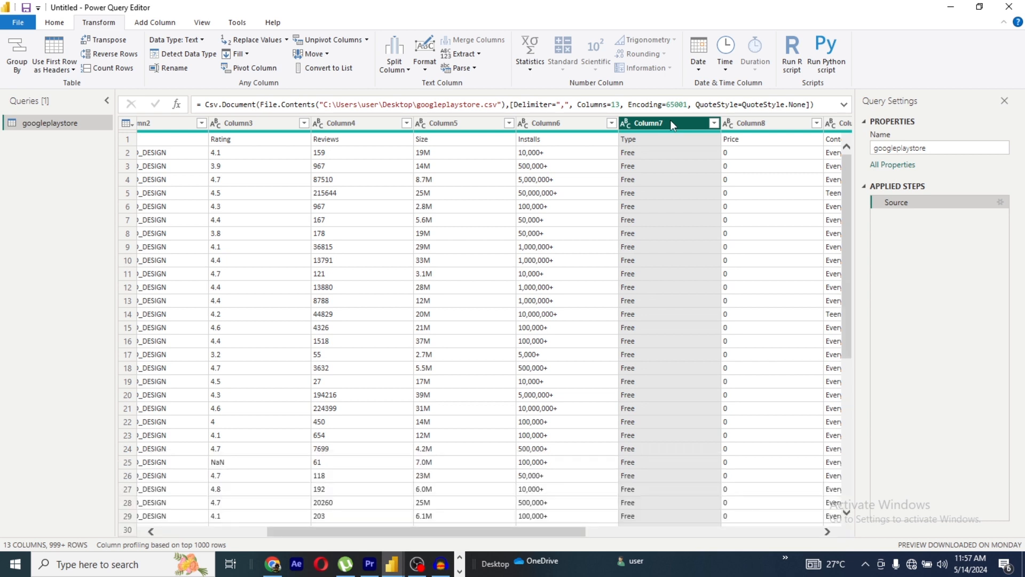
{"action": "right_click", "coordinate": [671, 123]}
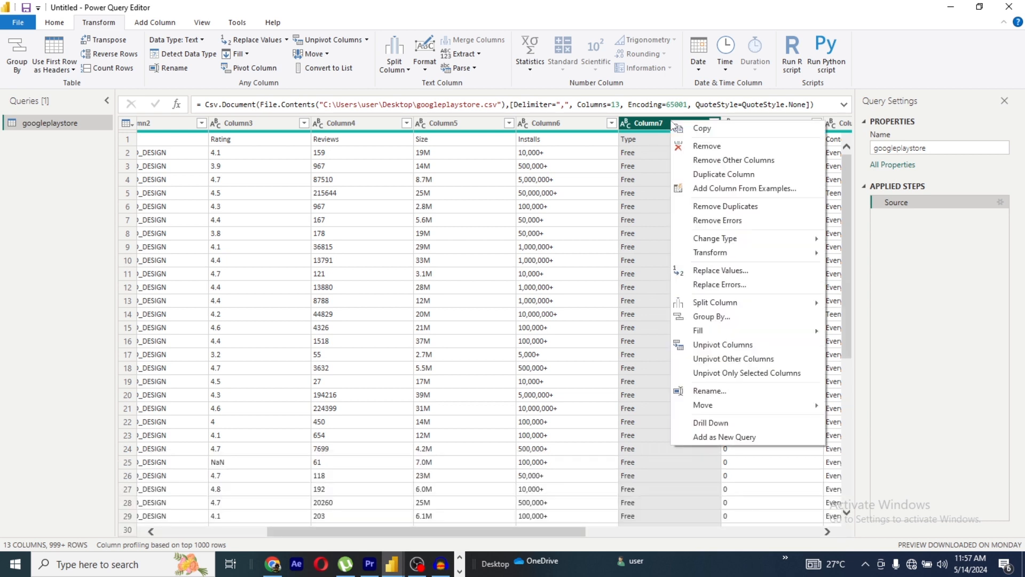
{"action": "left_click", "coordinate": [713, 149]}
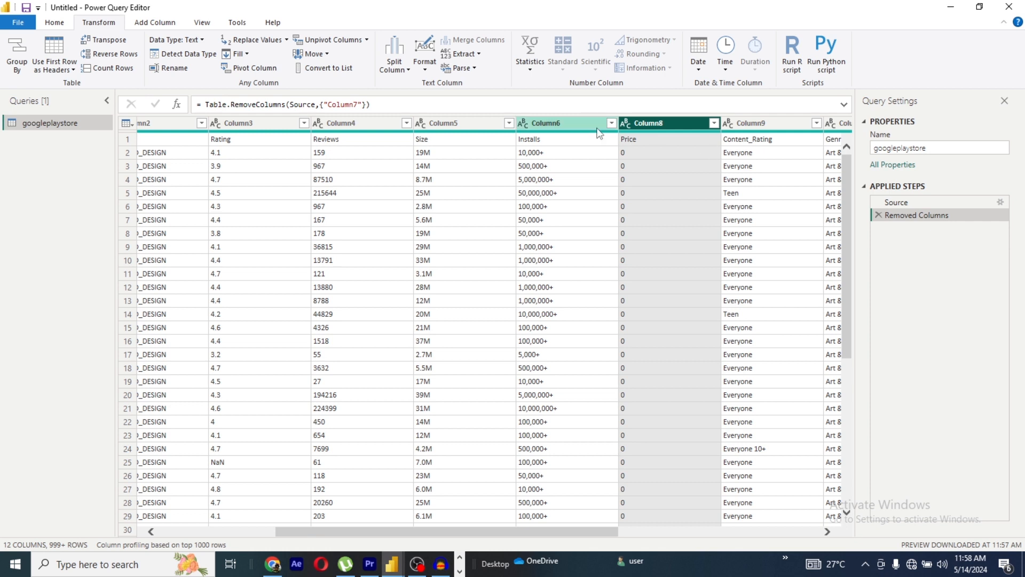
Try renaming Column8 to "Price List" and delete the Renamed Columns entry from the applied steps.
{"action": "double_click", "coordinate": [649, 124]}
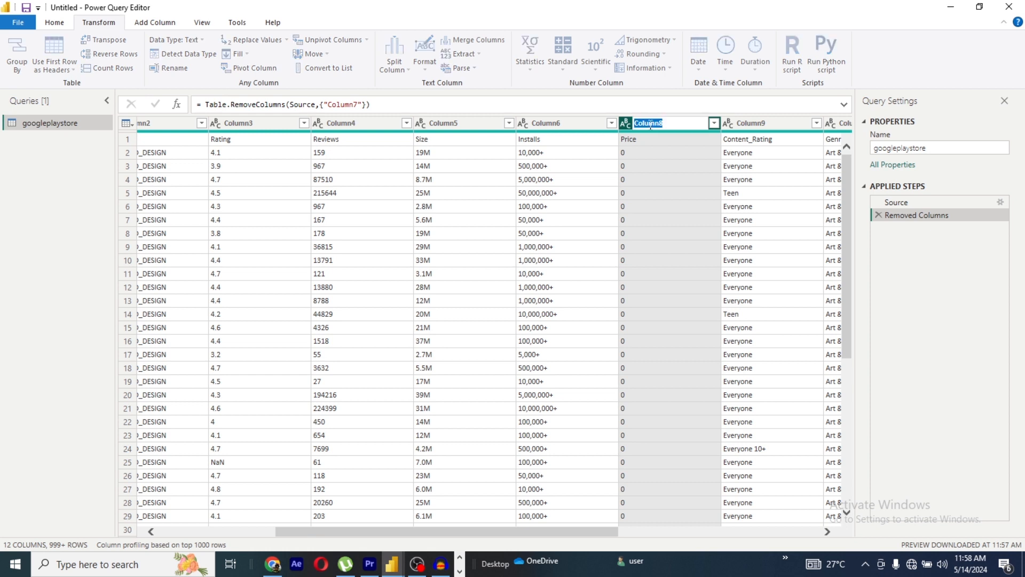
{"action": "type", "text": "rice"}
{"action": "key", "text": "BackSpace"}
{"action": "key", "text": "BackSpace"}
{"action": "key", "text": "BackSpace"}
{"action": "key", "text": "BackSpace"}
{"action": "type", "text": "Price List"}
{"action": "key", "text": "Return"}
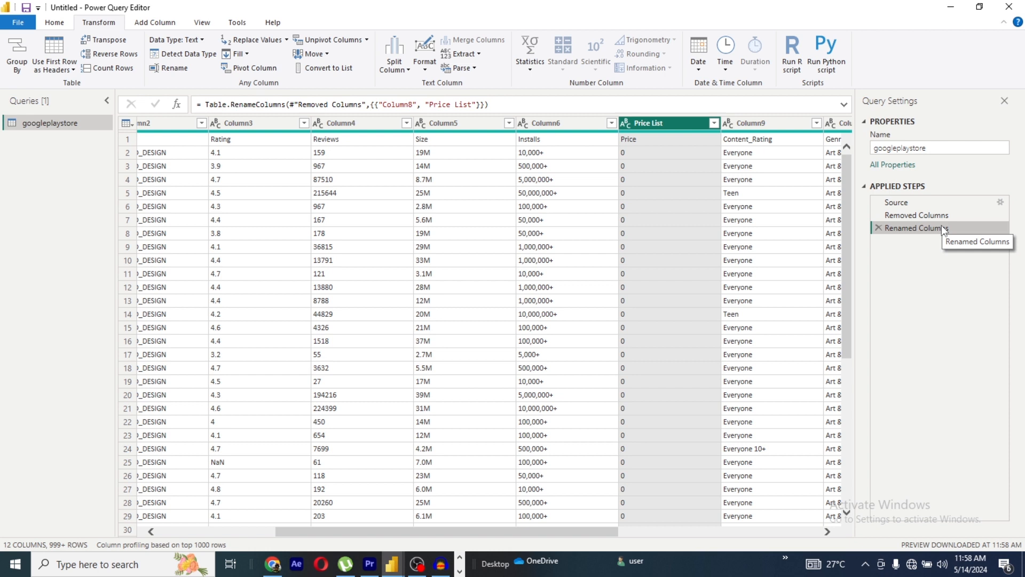
{"action": "key", "text": "Delete"}
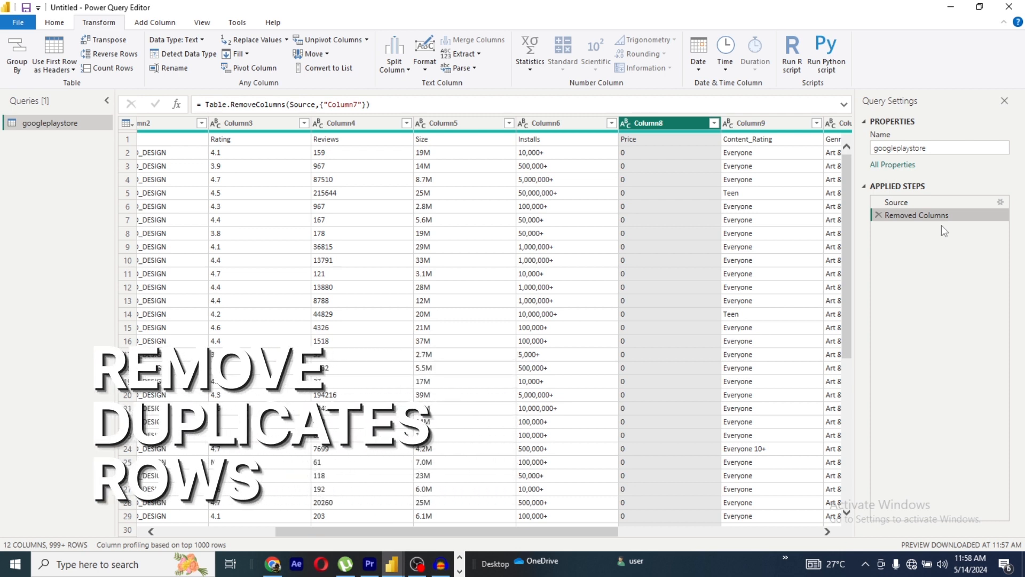
Remove the rows with duplicate values in Column4, the Reviews column.
{"action": "left_click", "coordinate": [375, 123]}
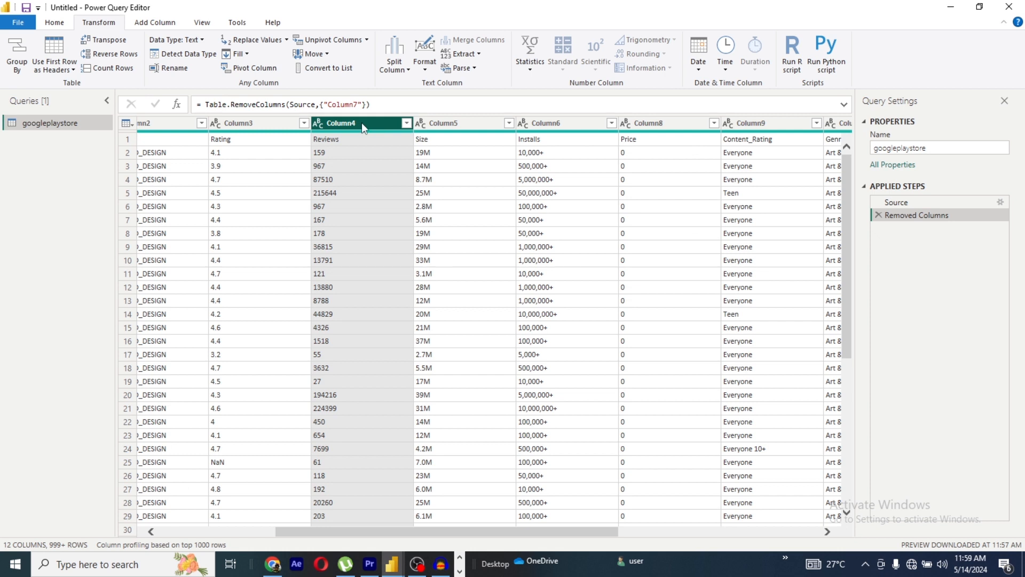
{"action": "right_click", "coordinate": [362, 127]}
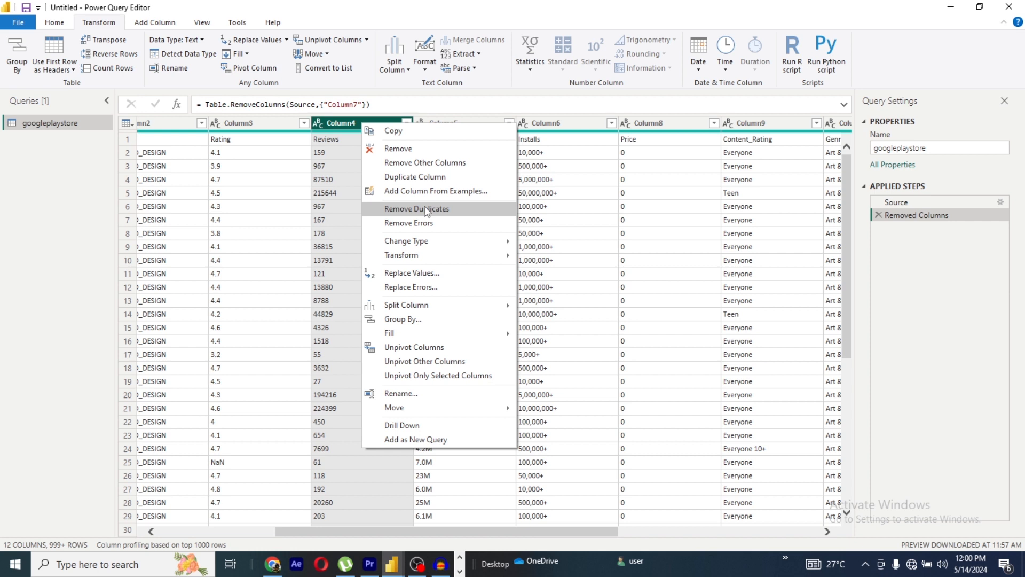
{"action": "left_click", "coordinate": [425, 208]}
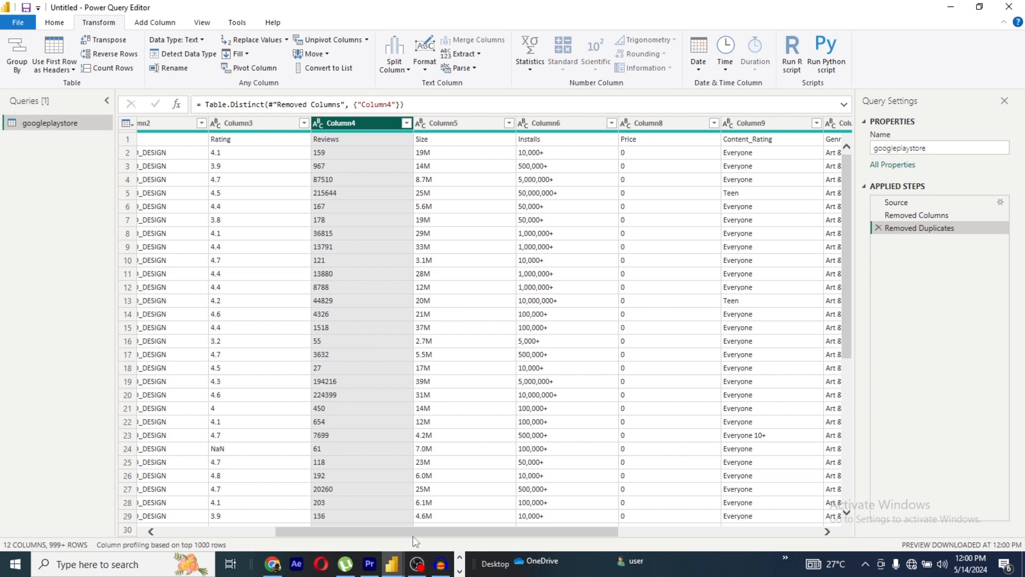
Add a new column named "Merged column" that merges Column9 and Column10 with a space as separator.
{"action": "left_click_drag", "start_coordinate": [416, 532], "coordinate": [486, 539]}
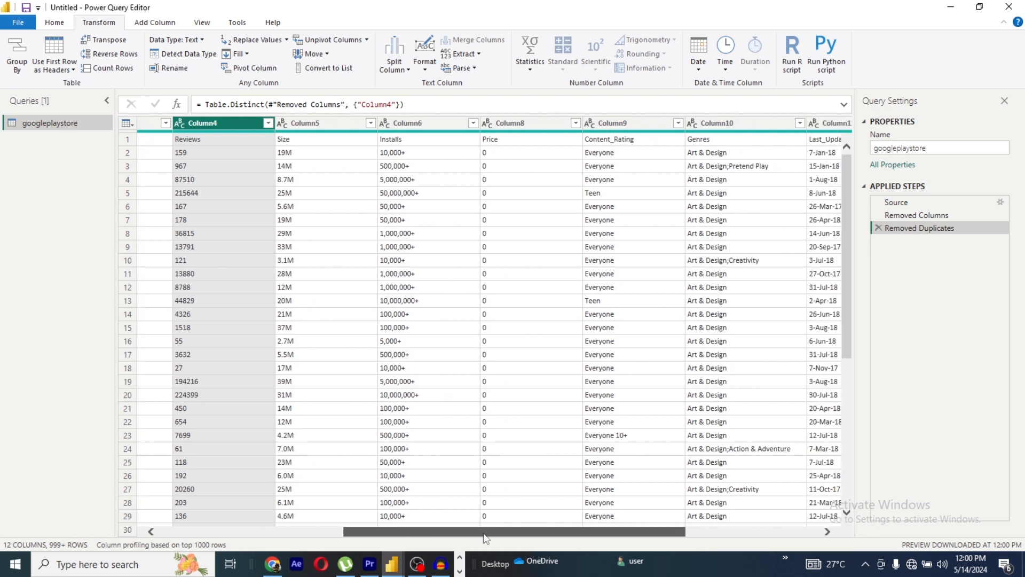
{"action": "left_click", "coordinate": [633, 127]}
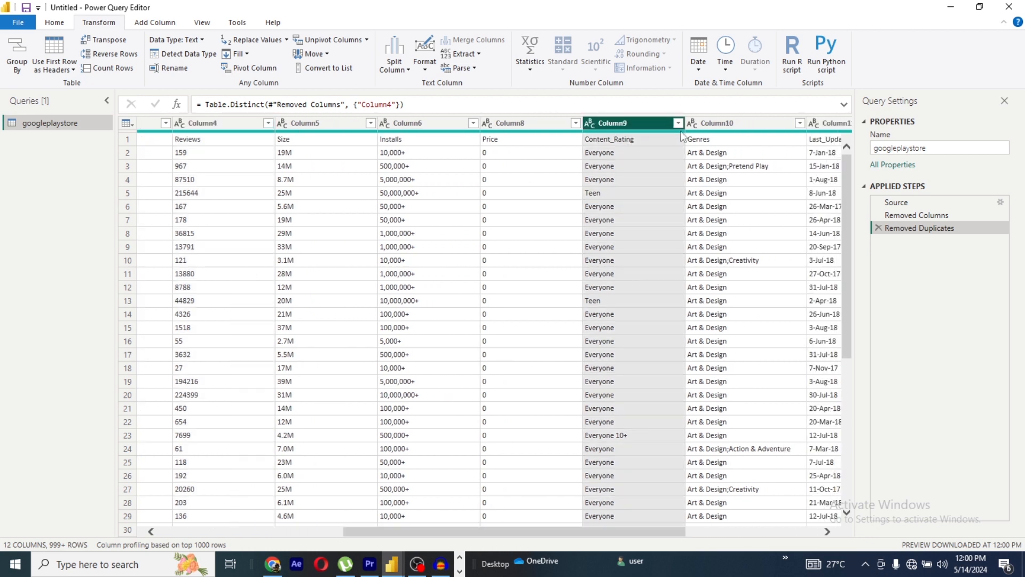
{"action": "left_click", "coordinate": [713, 131], "text": "ctrl"}
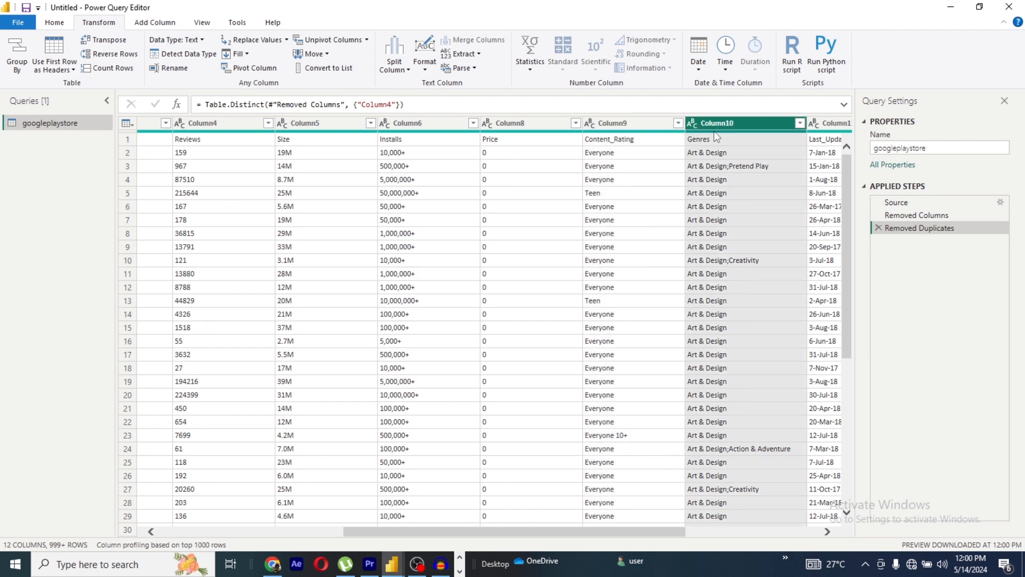
{"action": "left_click", "coordinate": [631, 131]}
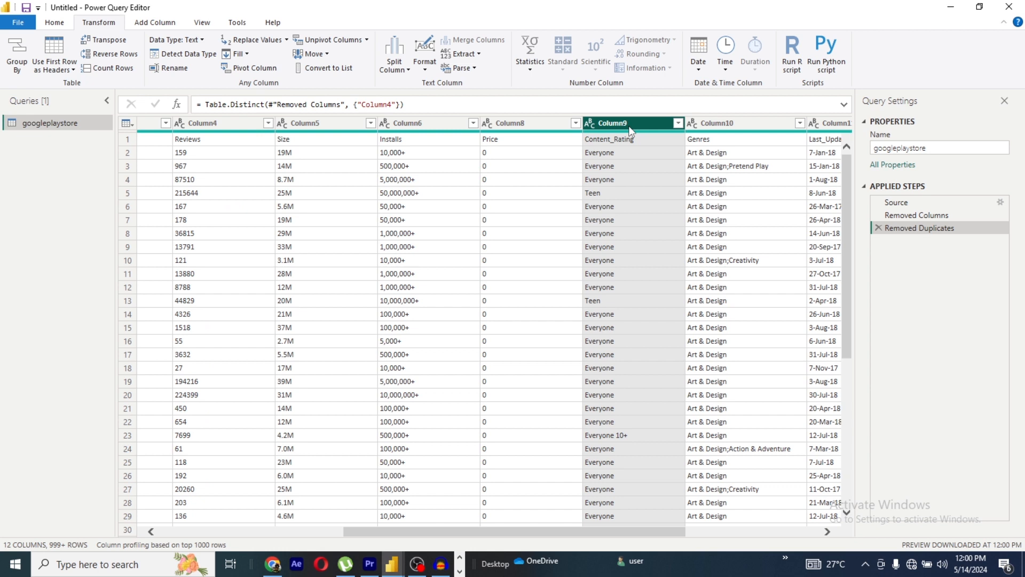
{"action": "left_click", "coordinate": [727, 131], "text": "ctrl"}
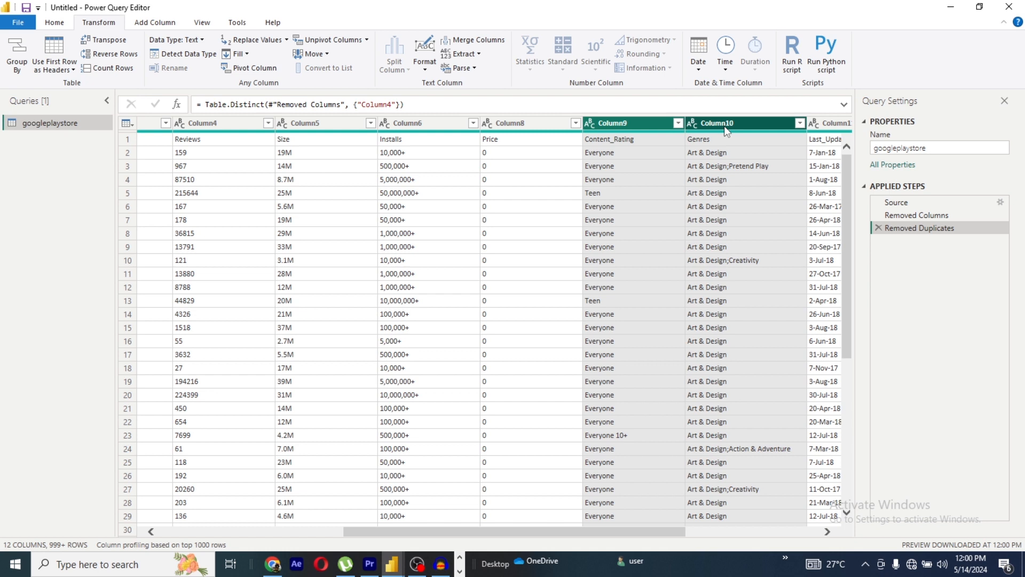
{"action": "left_click", "coordinate": [165, 23]}
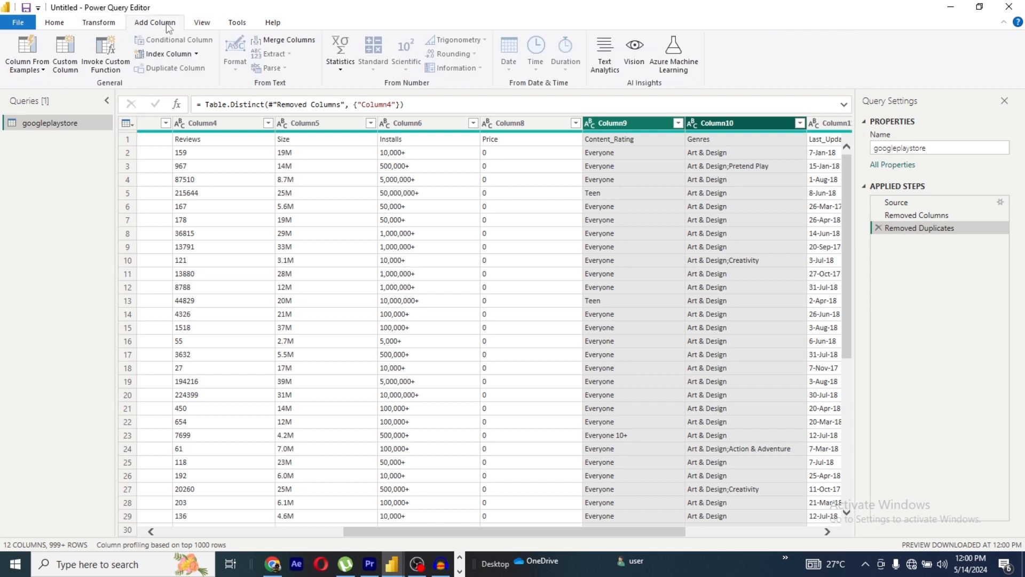
{"action": "left_click", "coordinate": [291, 40]}
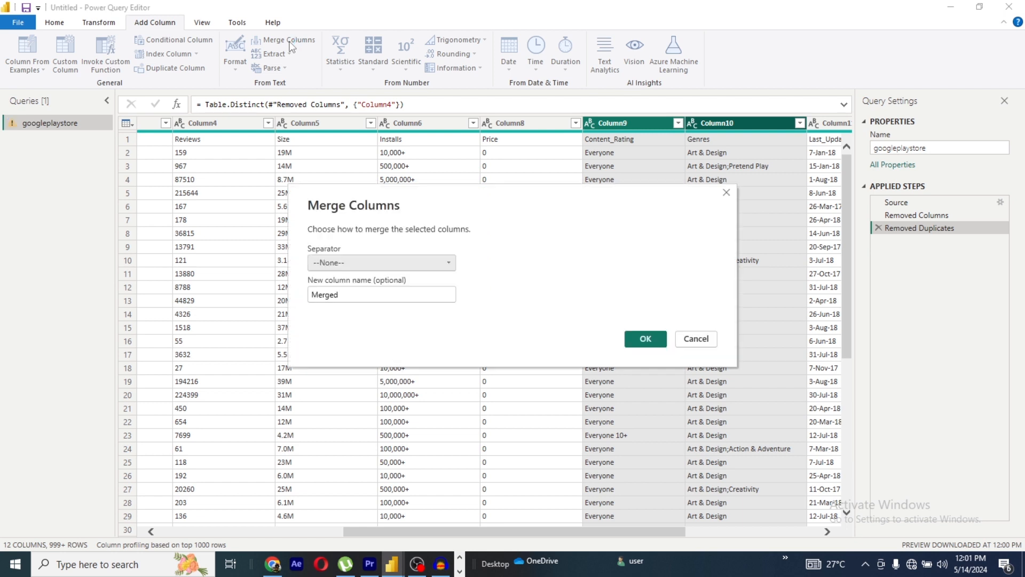
{"action": "left_click", "coordinate": [358, 265]}
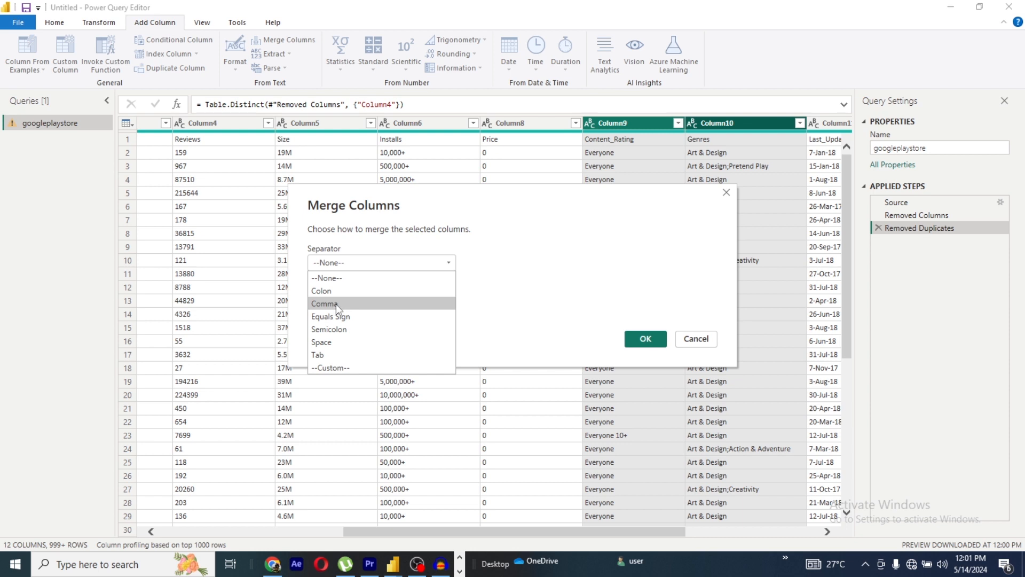
{"action": "left_click", "coordinate": [334, 342]}
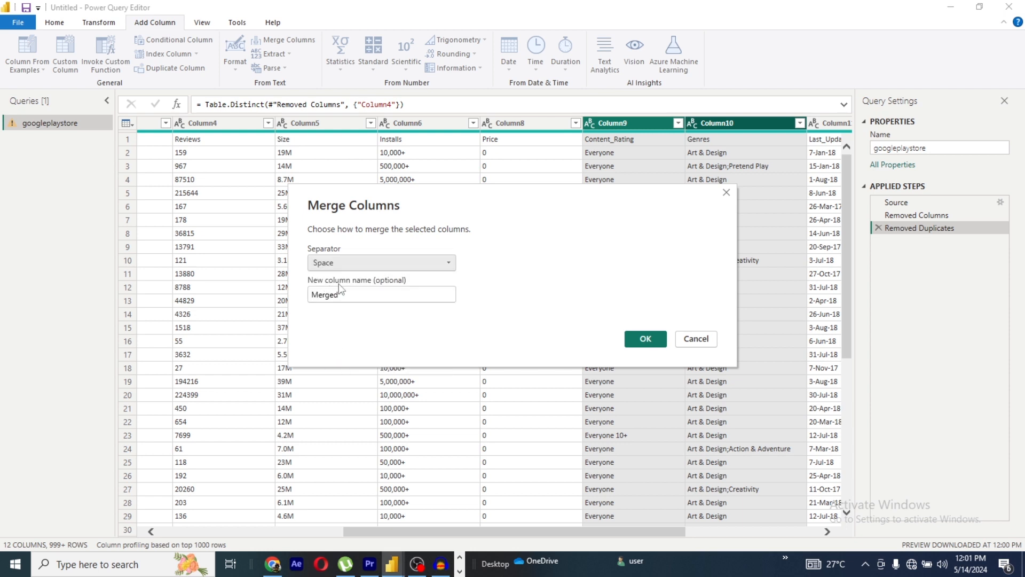
{"action": "left_click", "coordinate": [354, 294]}
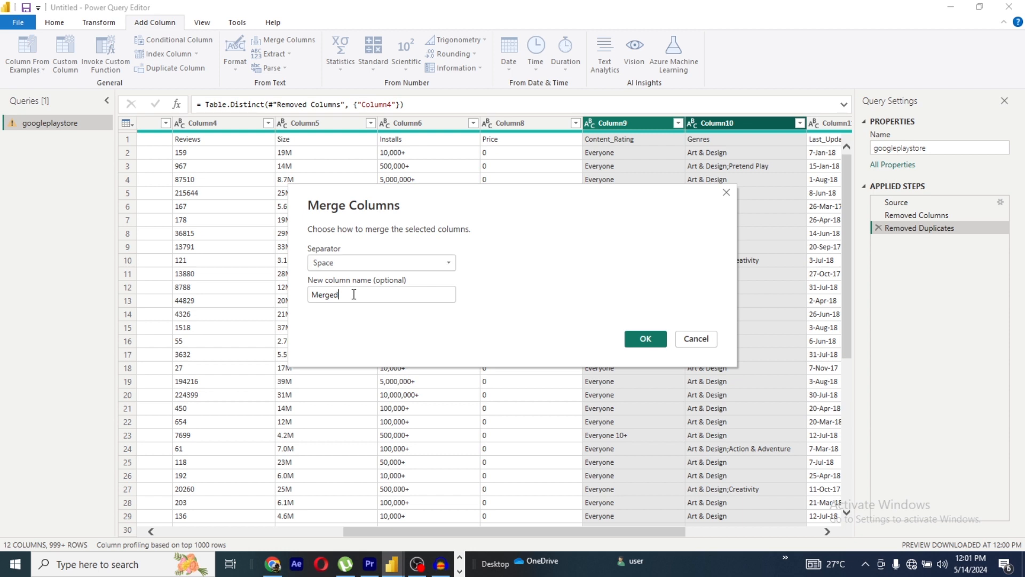
{"action": "type", "text": "column"}
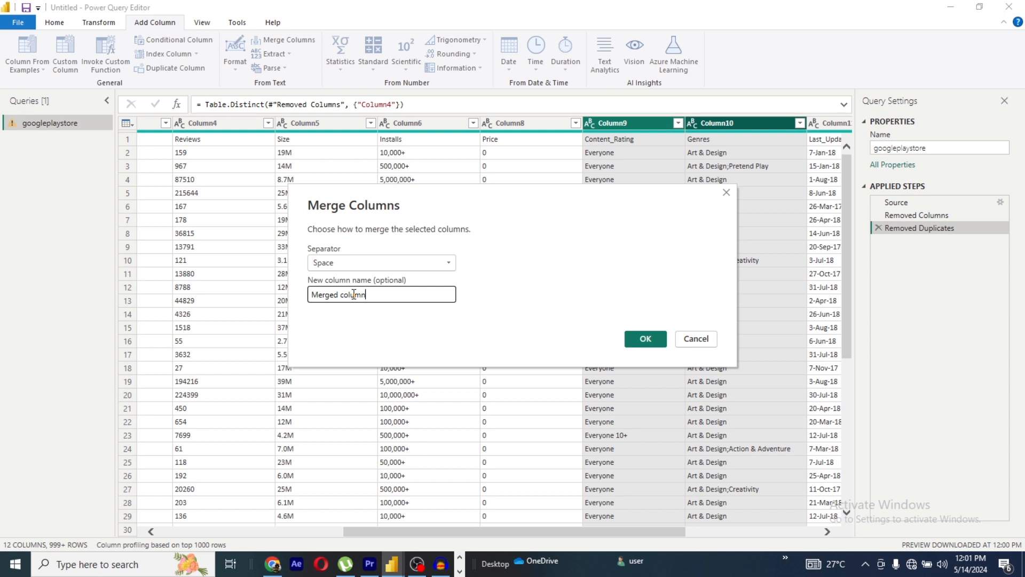
{"action": "left_click", "coordinate": [645, 340]}
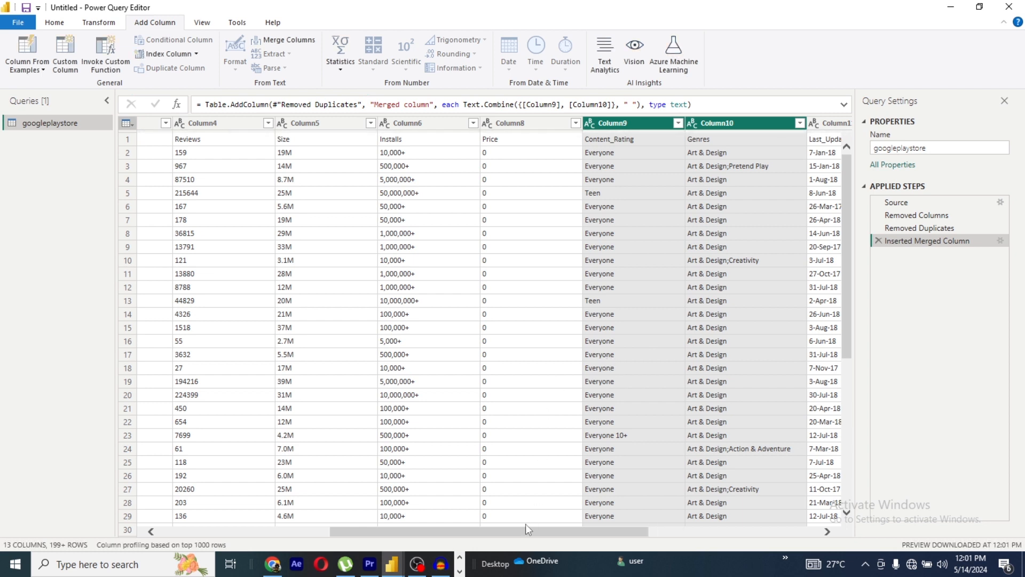
Split Column10, the Genres column, by the custom delimiter "&" at each occurrence of the delimiter.
{"action": "left_click_drag", "start_coordinate": [523, 531], "coordinate": [697, 524]}
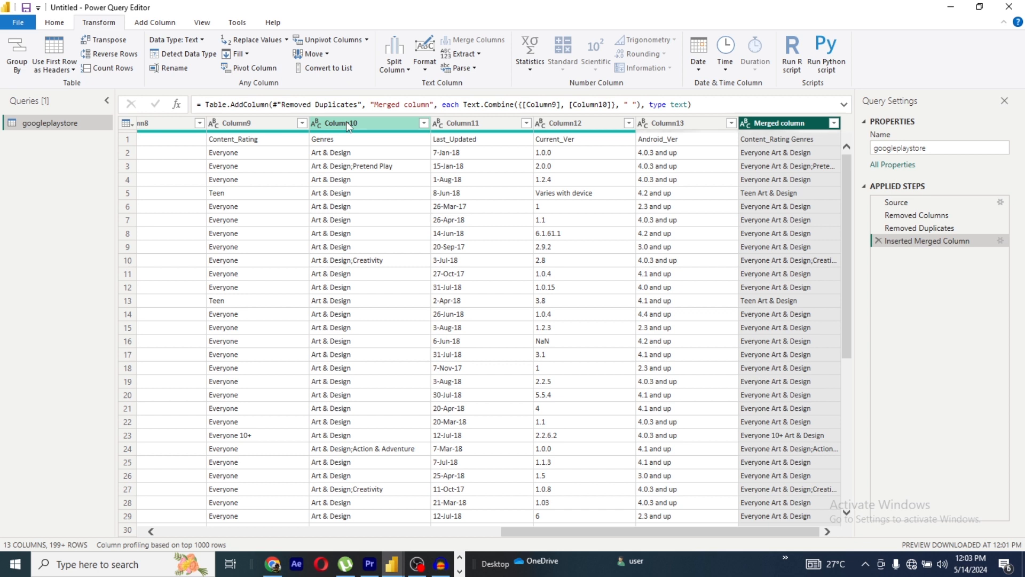
{"action": "left_click", "coordinate": [346, 122]}
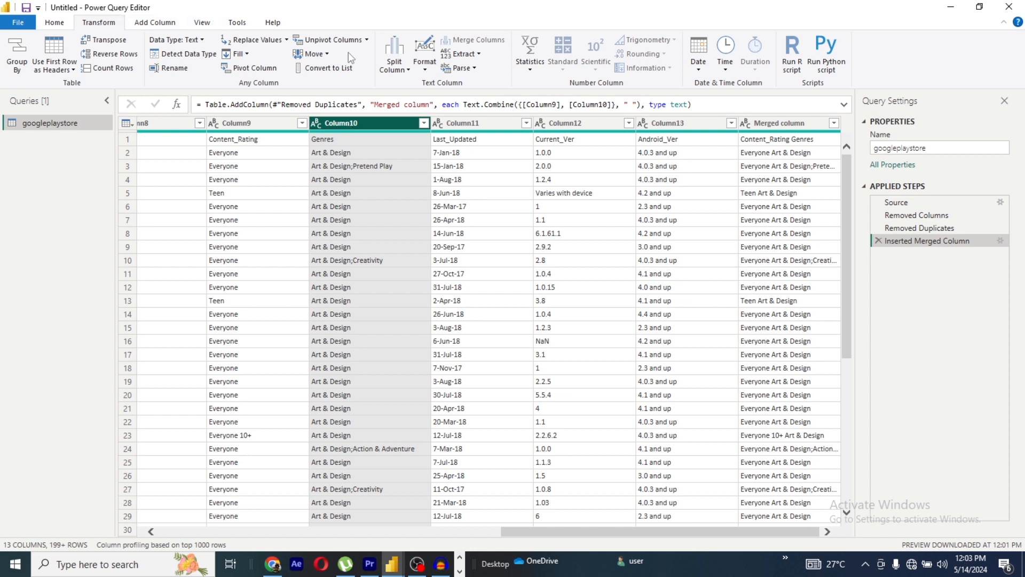
{"action": "left_click", "coordinate": [393, 65]}
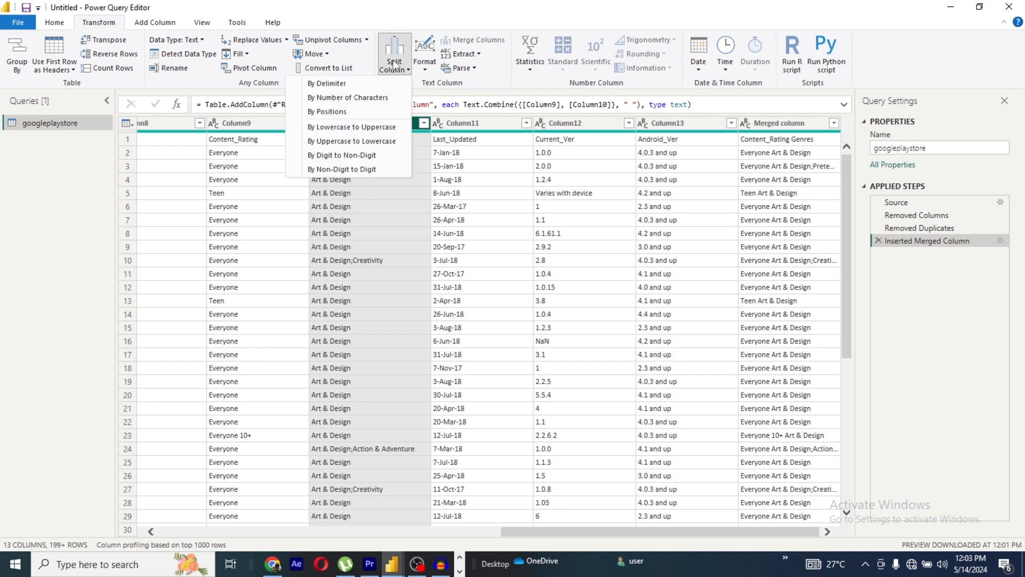
{"action": "left_click", "coordinate": [345, 83]}
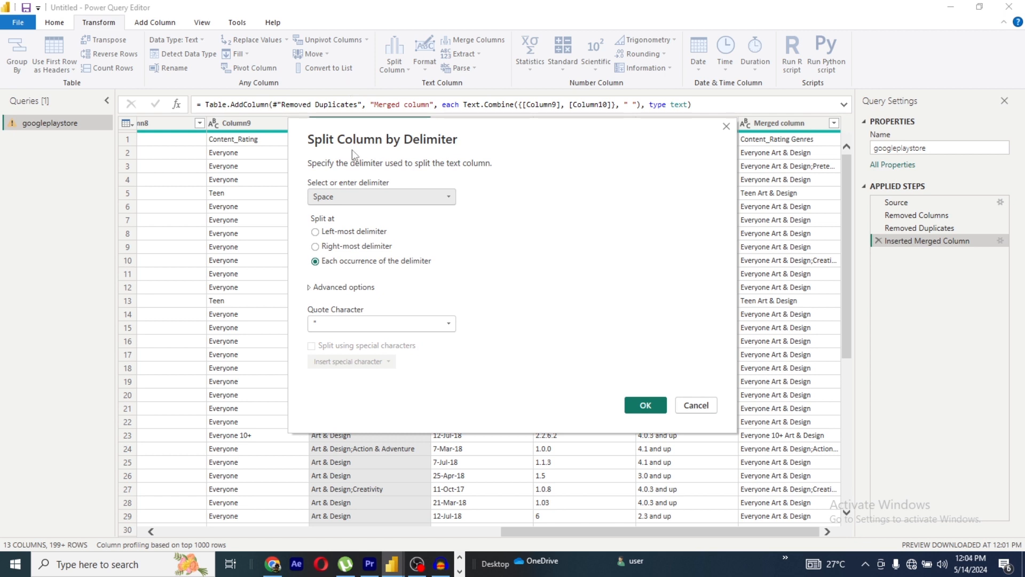
{"action": "left_click", "coordinate": [366, 198]}
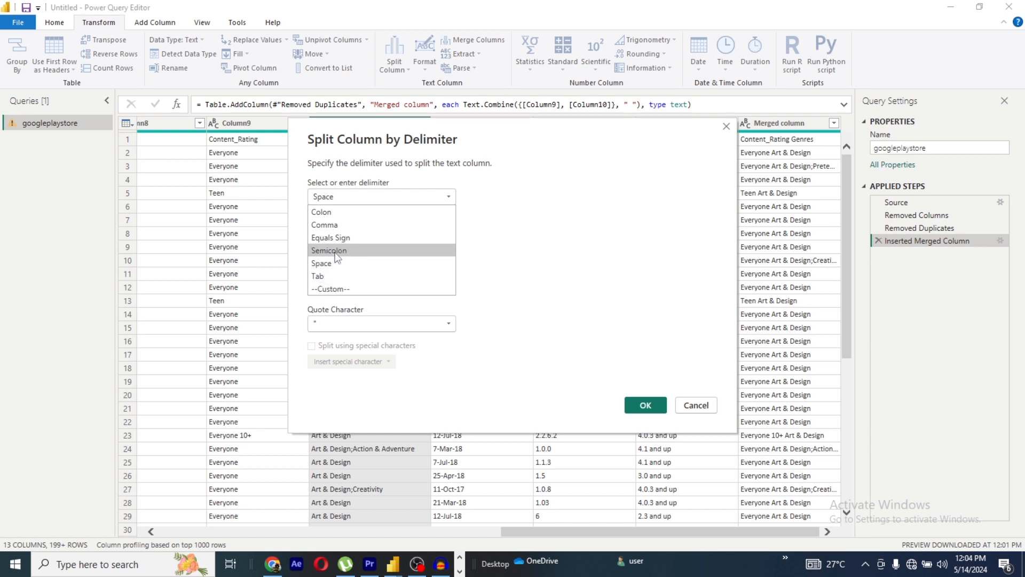
{"action": "left_click", "coordinate": [338, 289]}
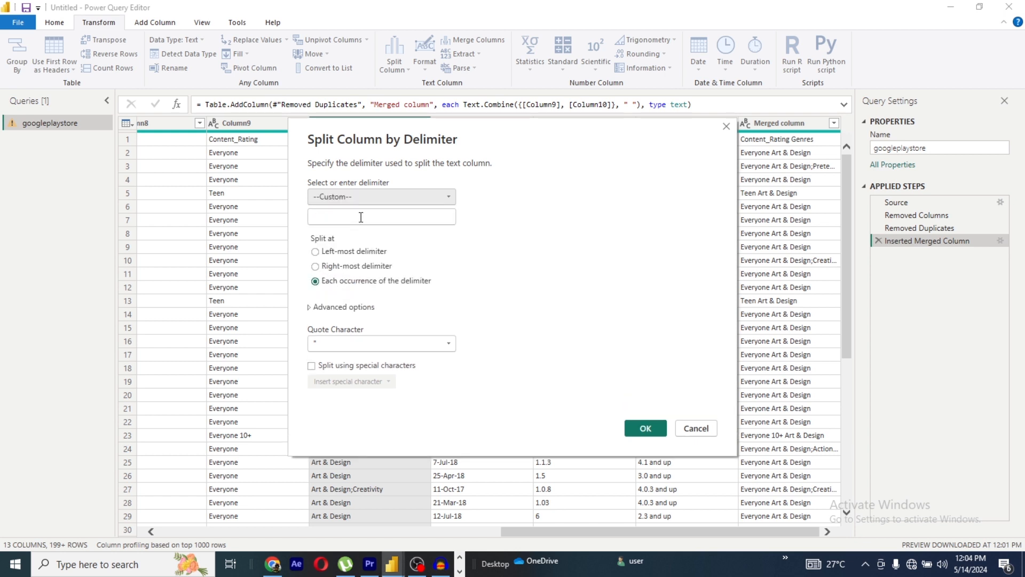
{"action": "left_click", "coordinate": [361, 218]}
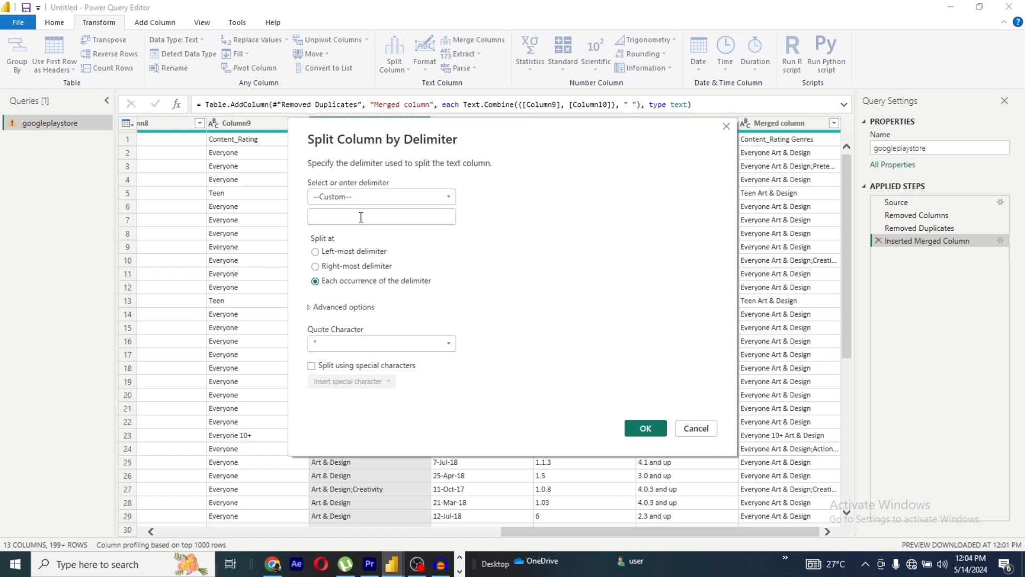
{"action": "type", "text": "&"}
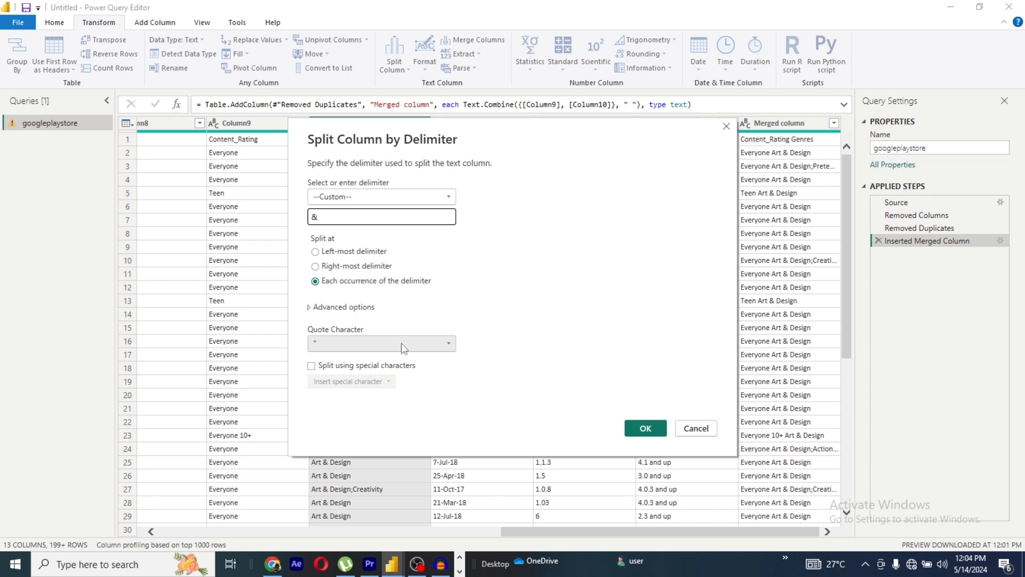
{"action": "left_click", "coordinate": [645, 427]}
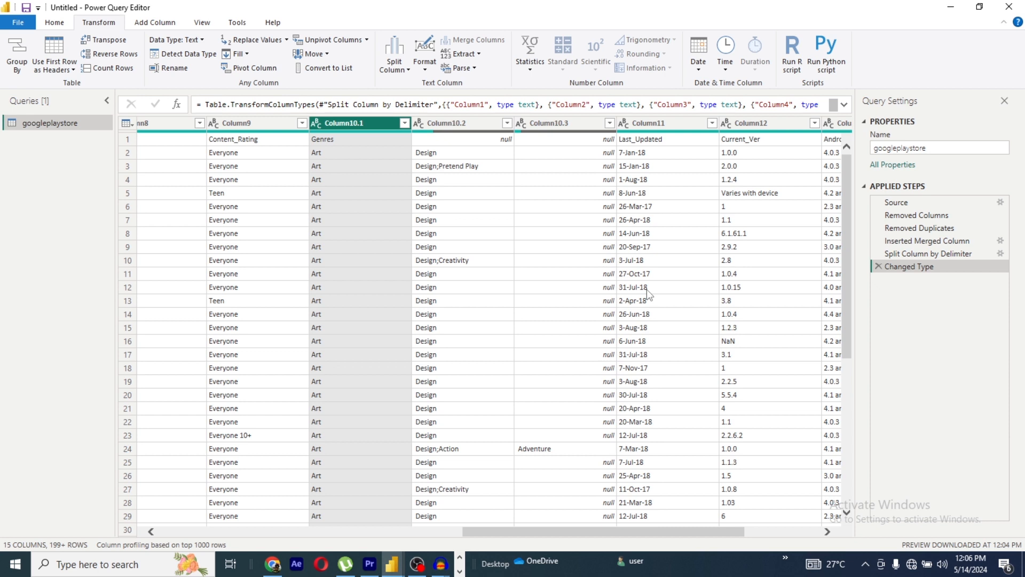
Replace the null values in Column10.2 with "not available".
{"action": "right_click", "coordinate": [459, 124]}
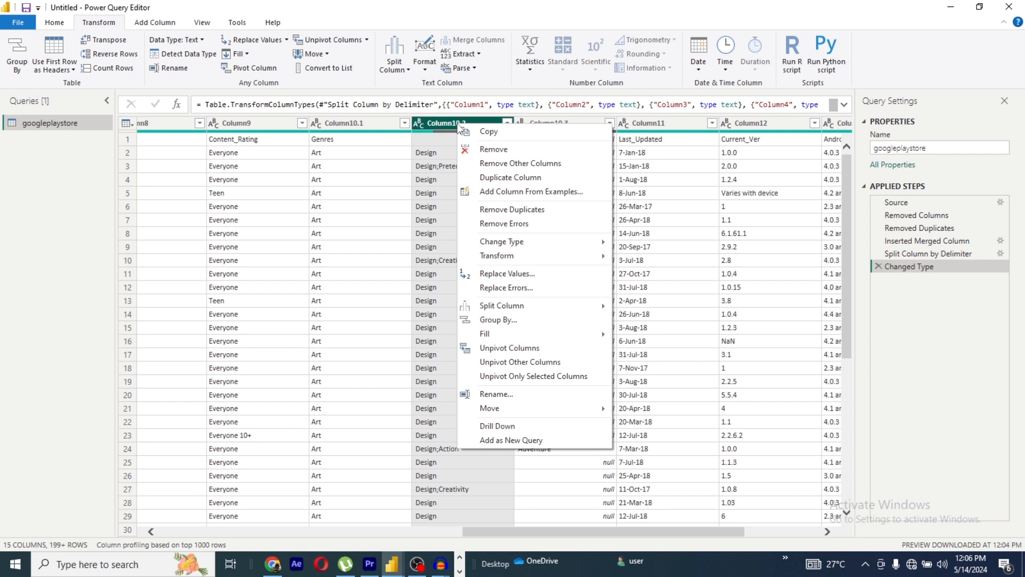
{"action": "left_click", "coordinate": [535, 277]}
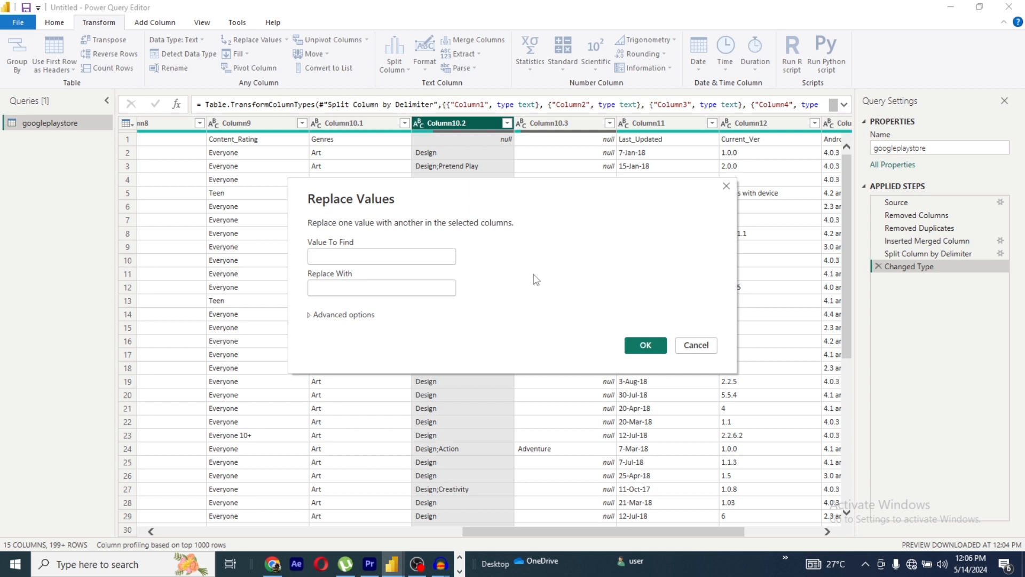
{"action": "type", "text": "null"}
{"action": "type", "text": "not av"}
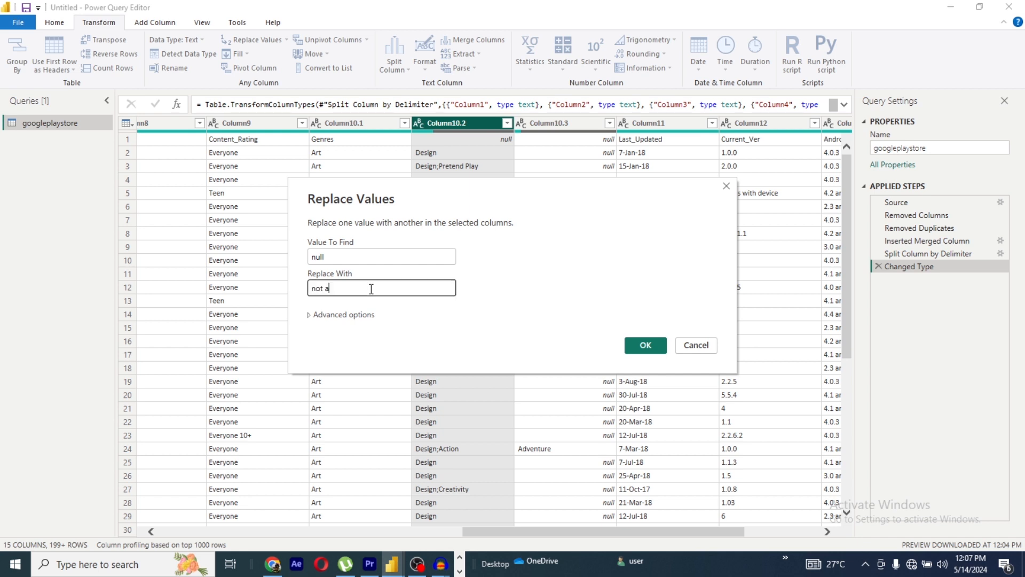
{"action": "type", "text": "aila"}
{"action": "type", "text": "ble"}
{"action": "key", "text": "Return"}
Replace the null values in Column10.3 with "checll later".
{"action": "left_click", "coordinate": [555, 124]}
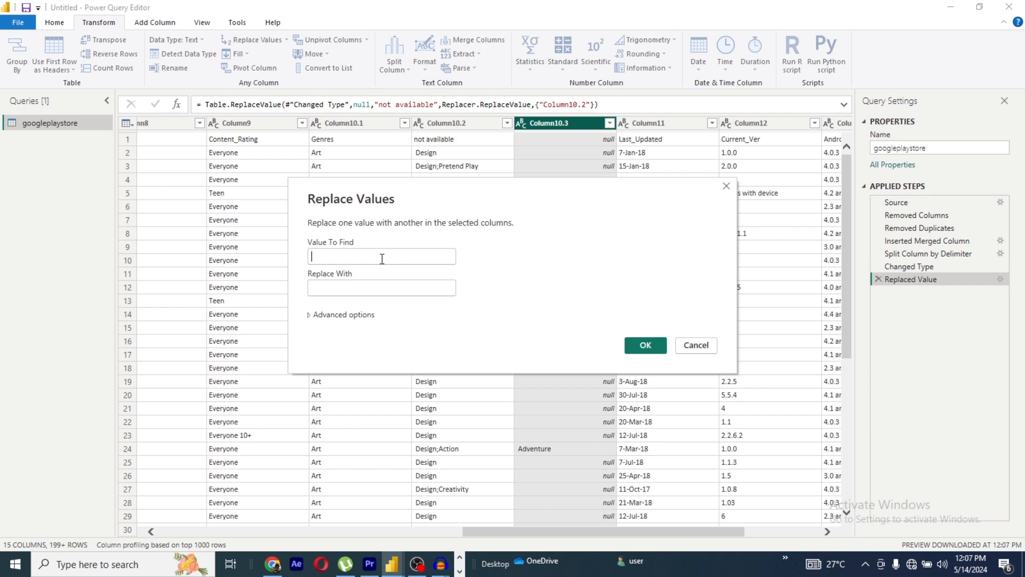
{"action": "type", "text": "null"}
{"action": "left_click", "coordinate": [373, 288]}
{"action": "type", "text": "checll later"}
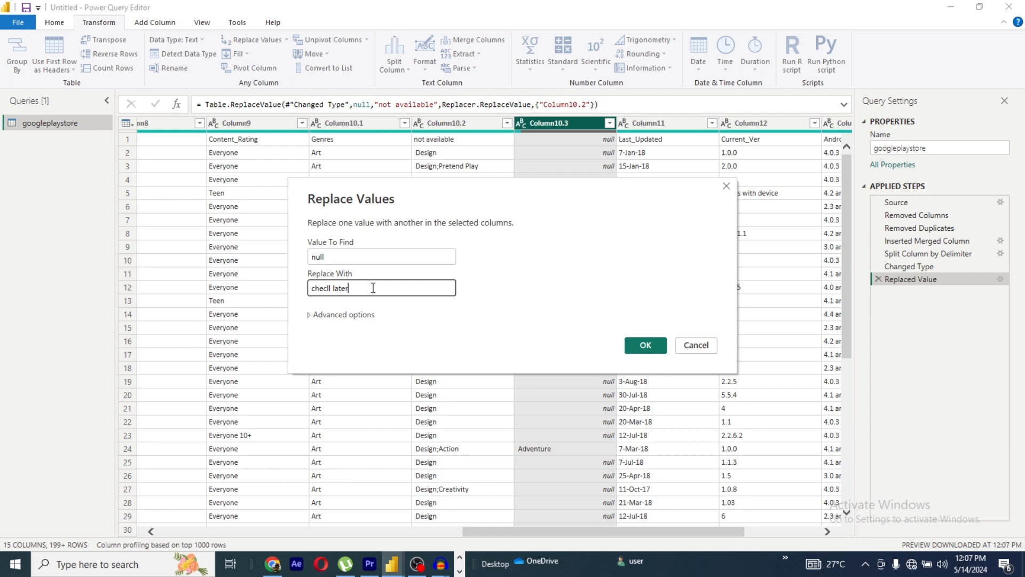
{"action": "left_click", "coordinate": [641, 344]}
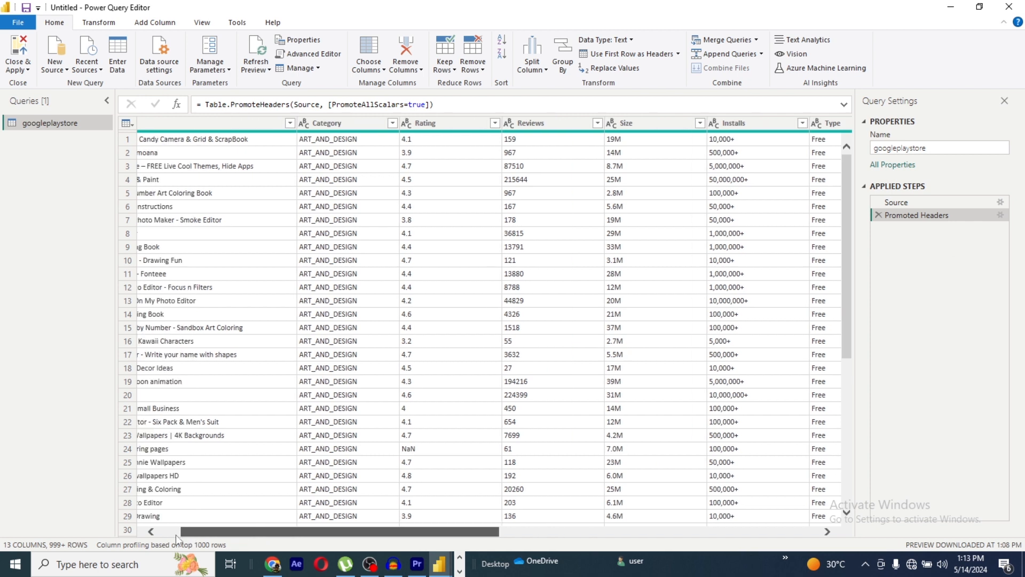
Change the data type of the Rating column to Whole Number.
{"action": "left_click_drag", "start_coordinate": [197, 531], "coordinate": [166, 534]}
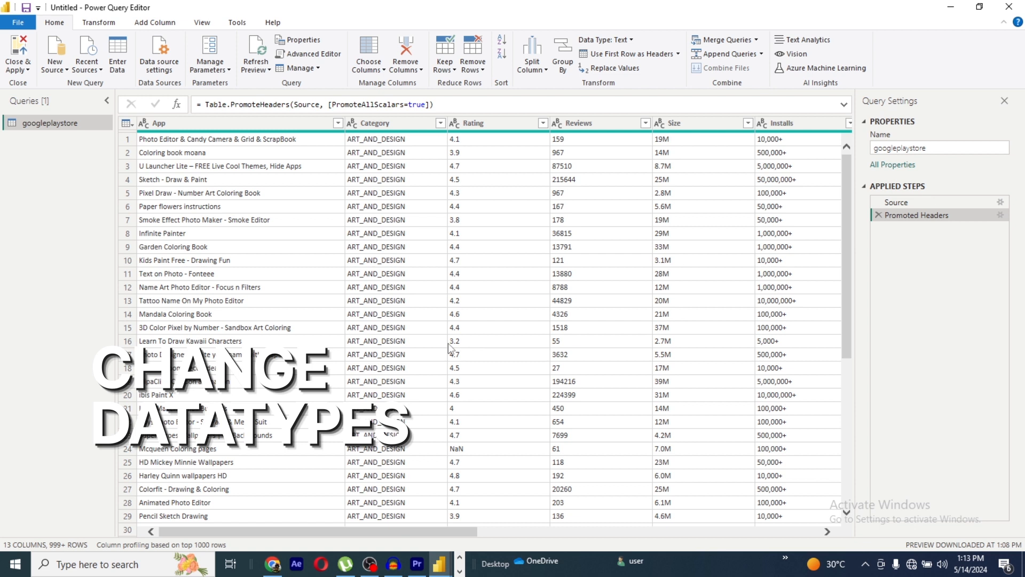
{"action": "left_click", "coordinate": [476, 121]}
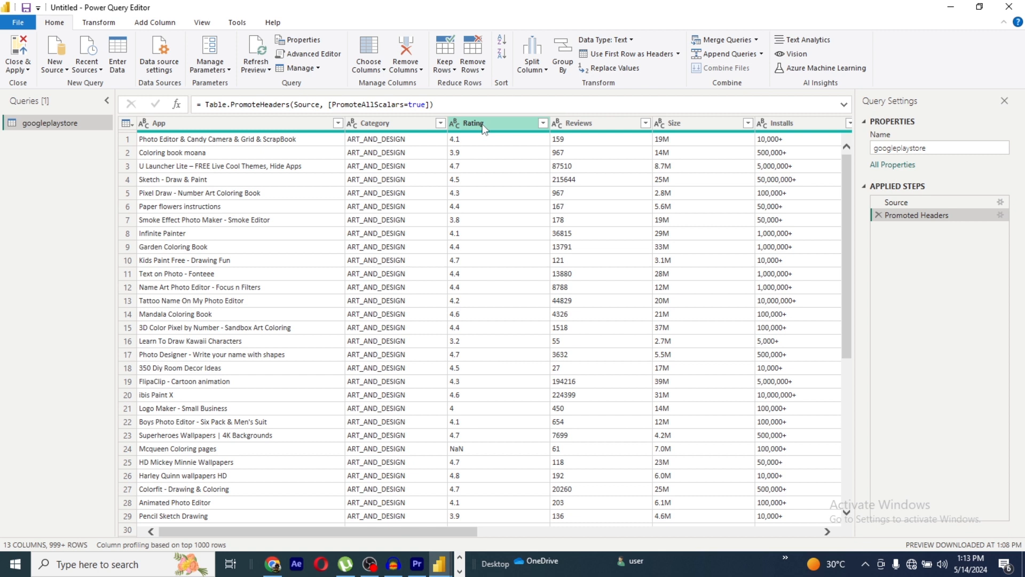
{"action": "left_click", "coordinate": [455, 123]}
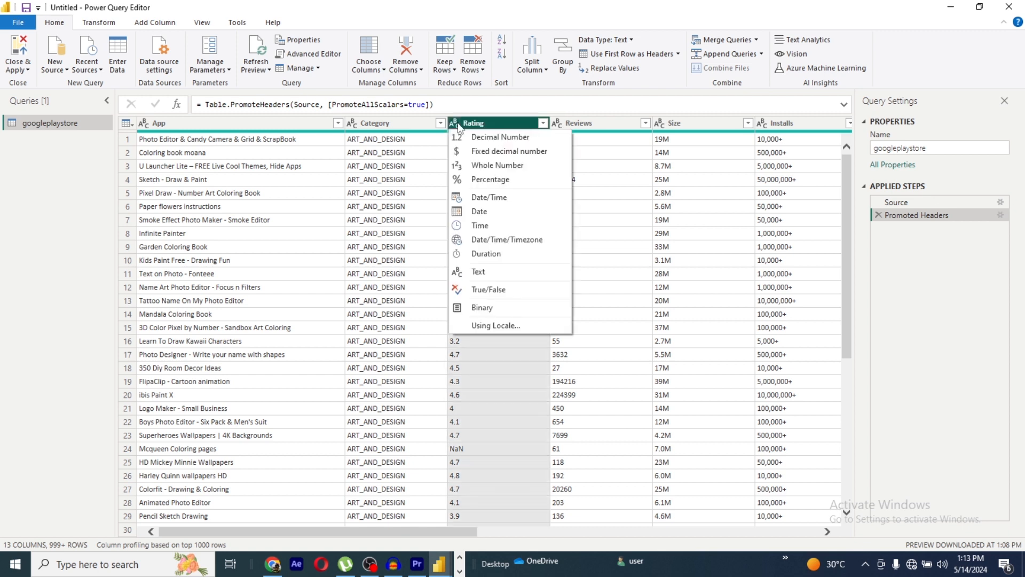
{"action": "left_click", "coordinate": [502, 166]}
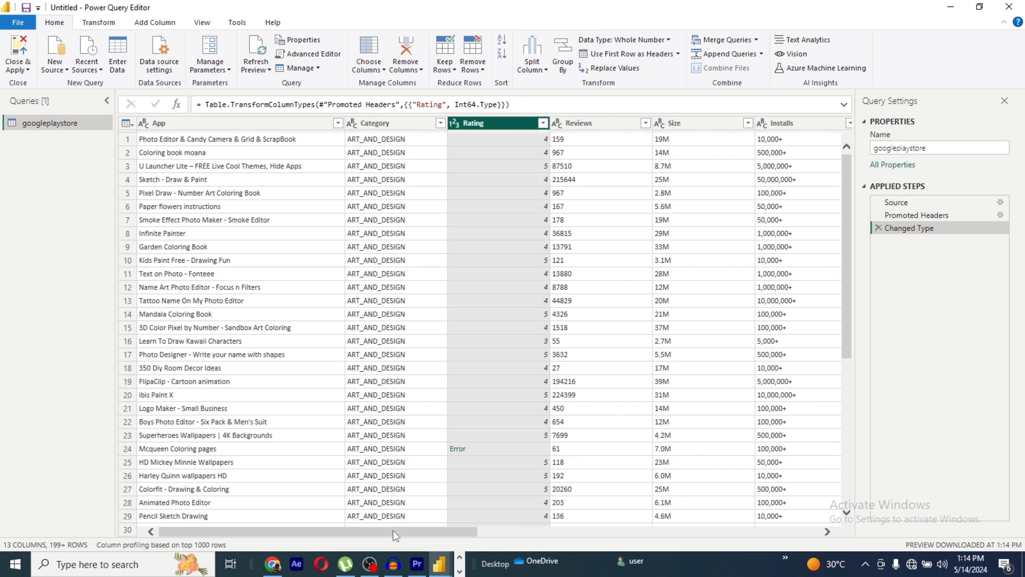
Change the data type of the Last_Updated column to Date.
{"action": "left_click_drag", "start_coordinate": [393, 530], "coordinate": [680, 502]}
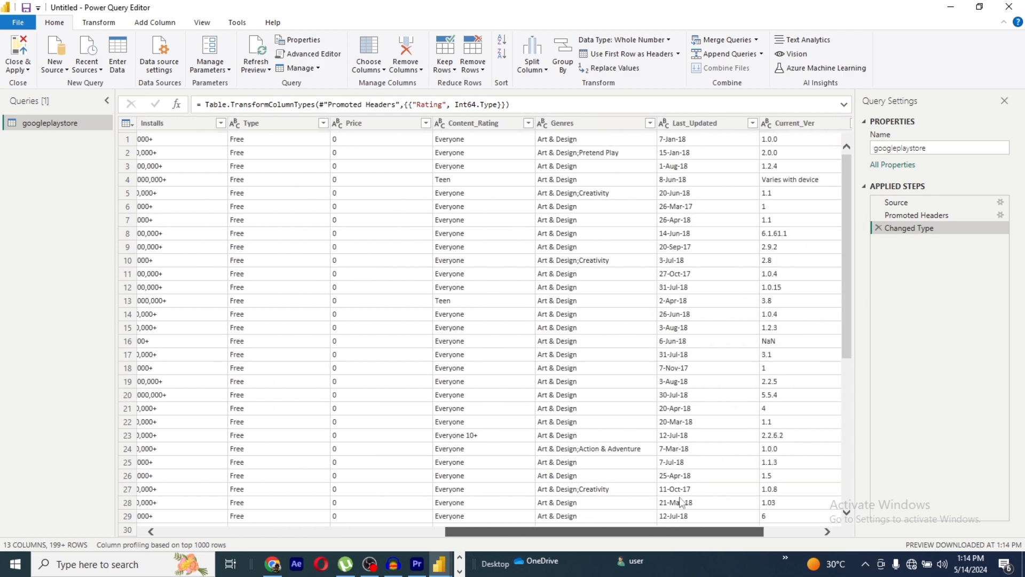
{"action": "left_click", "coordinate": [686, 124]}
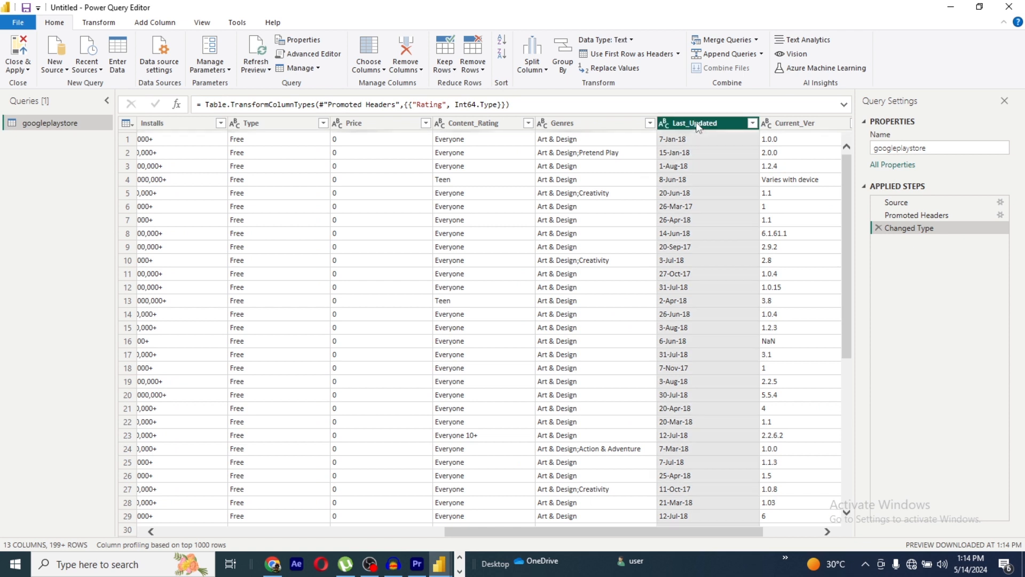
{"action": "left_click", "coordinate": [665, 124]}
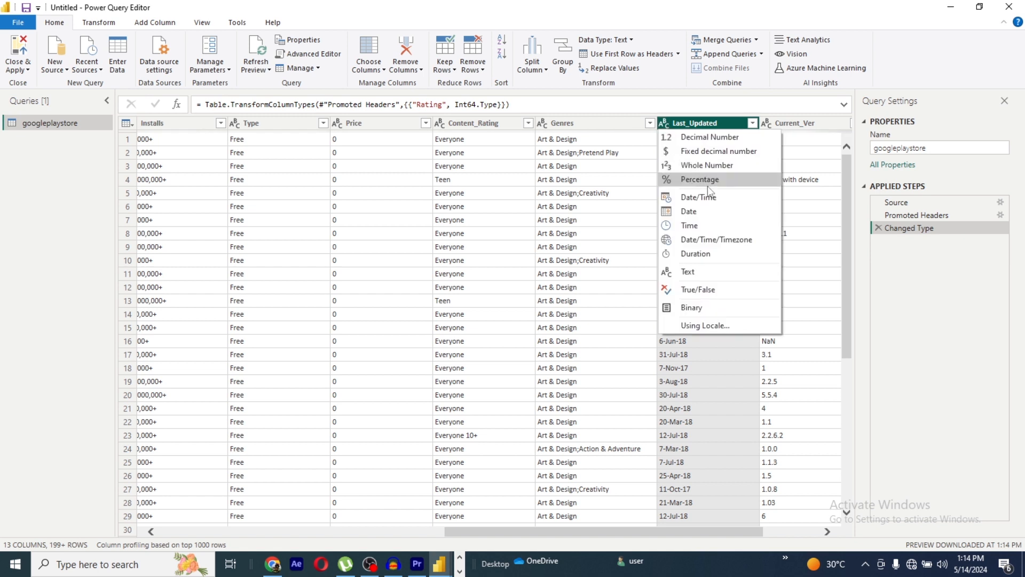
{"action": "left_click", "coordinate": [702, 211]}
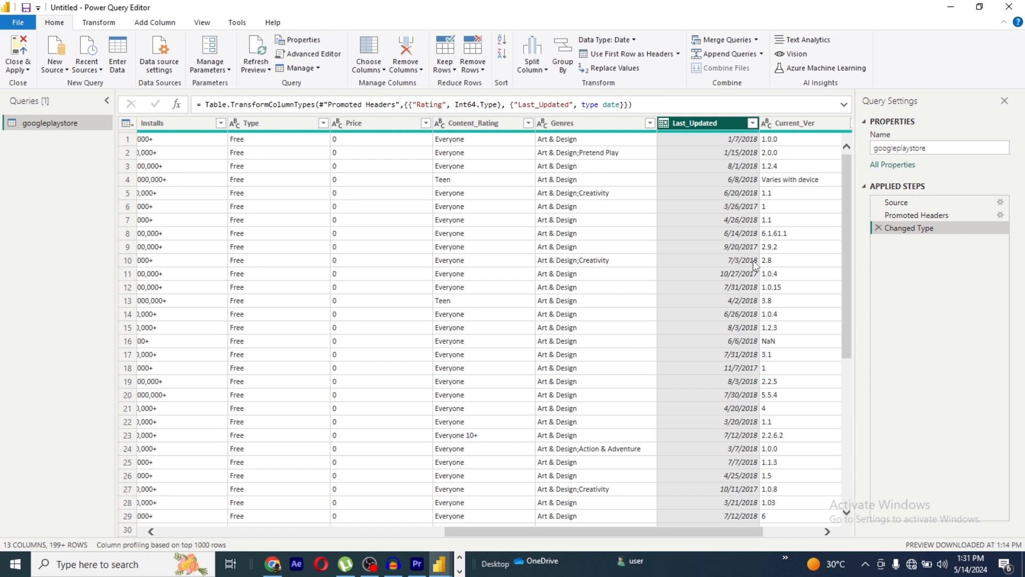
Sort the rows by the Reviews column in ascending order, and switch that sort to descending order.
{"action": "left_click", "coordinate": [380, 153]}
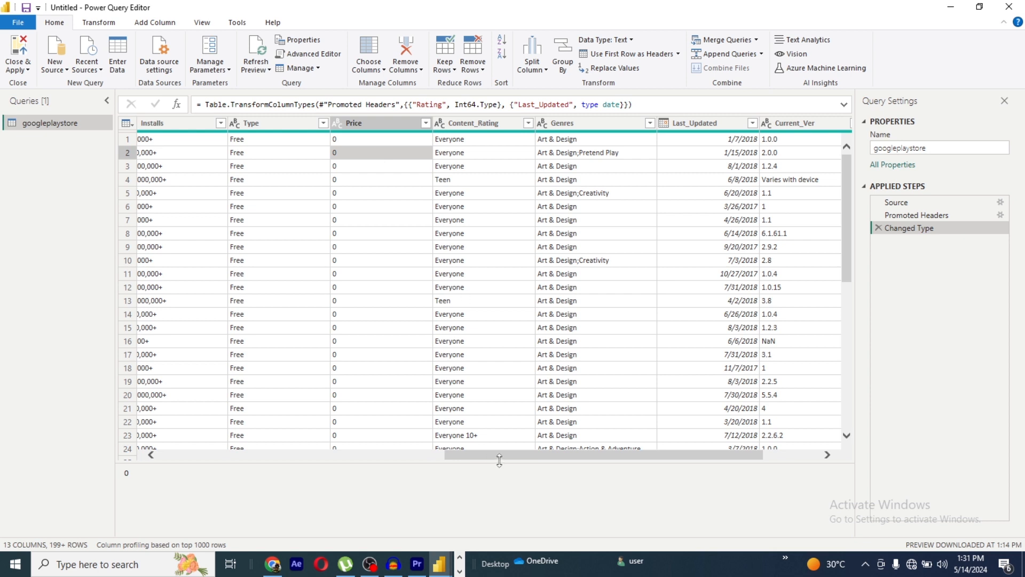
{"action": "left_click_drag", "start_coordinate": [502, 459], "coordinate": [375, 461]}
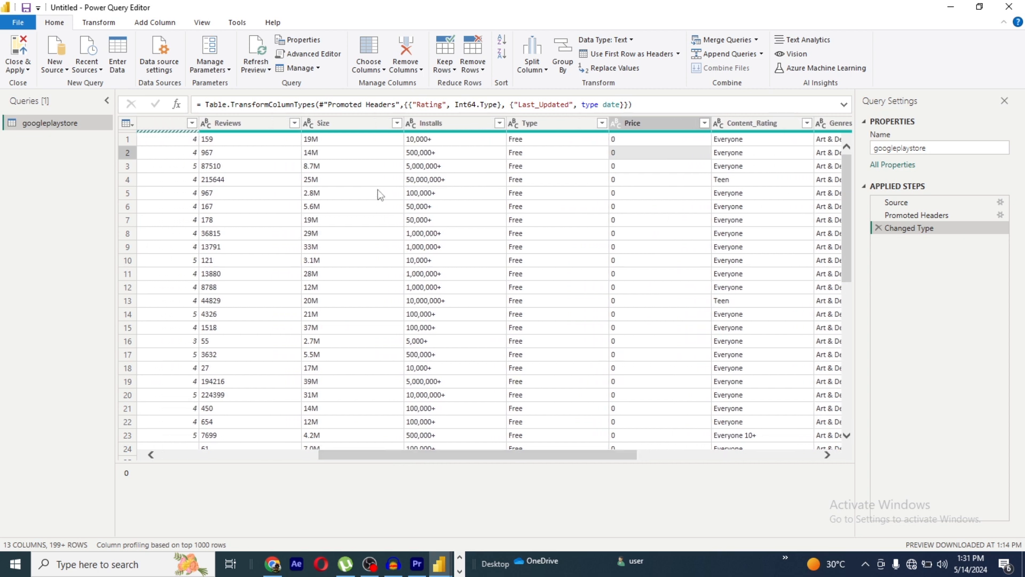
{"action": "mouse_move", "coordinate": [354, 136]}
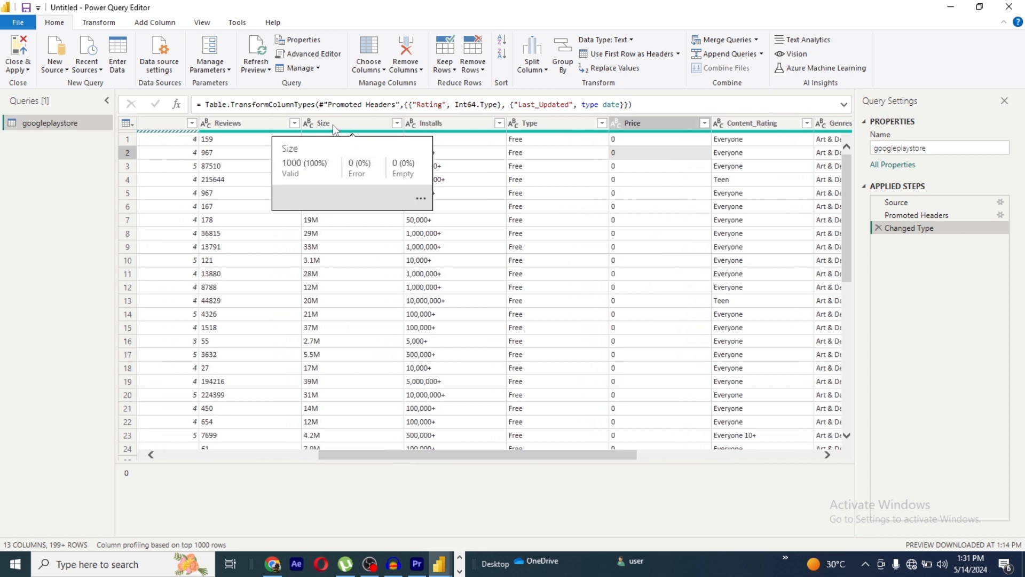
{"action": "left_click", "coordinate": [233, 123]}
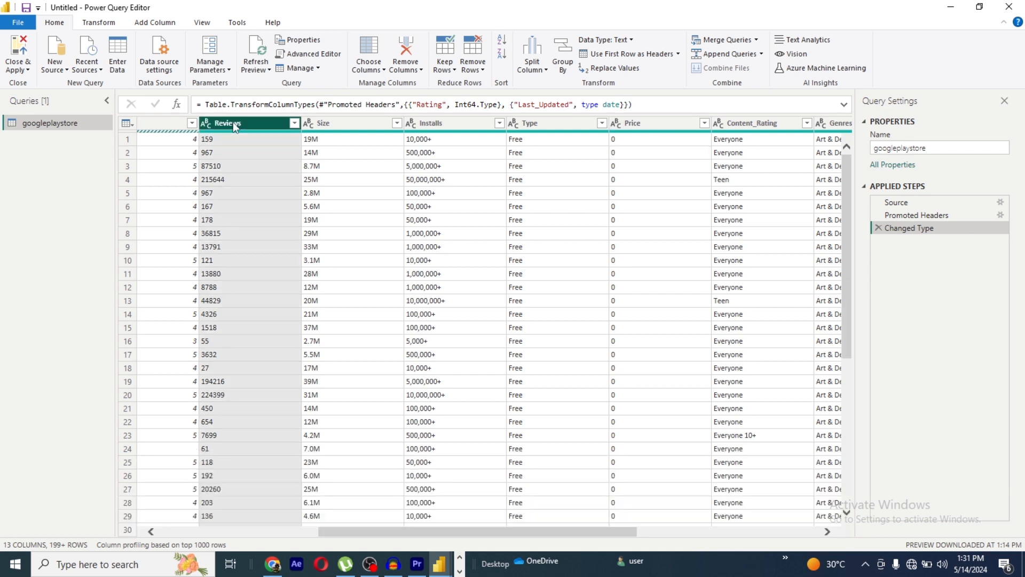
{"action": "left_click", "coordinate": [294, 124]}
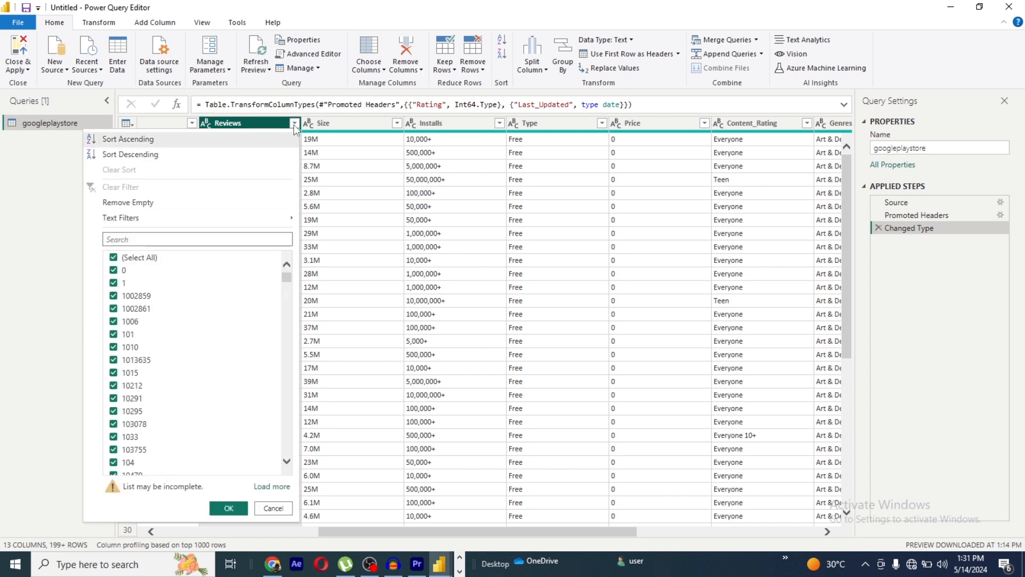
{"action": "left_click", "coordinate": [137, 140]}
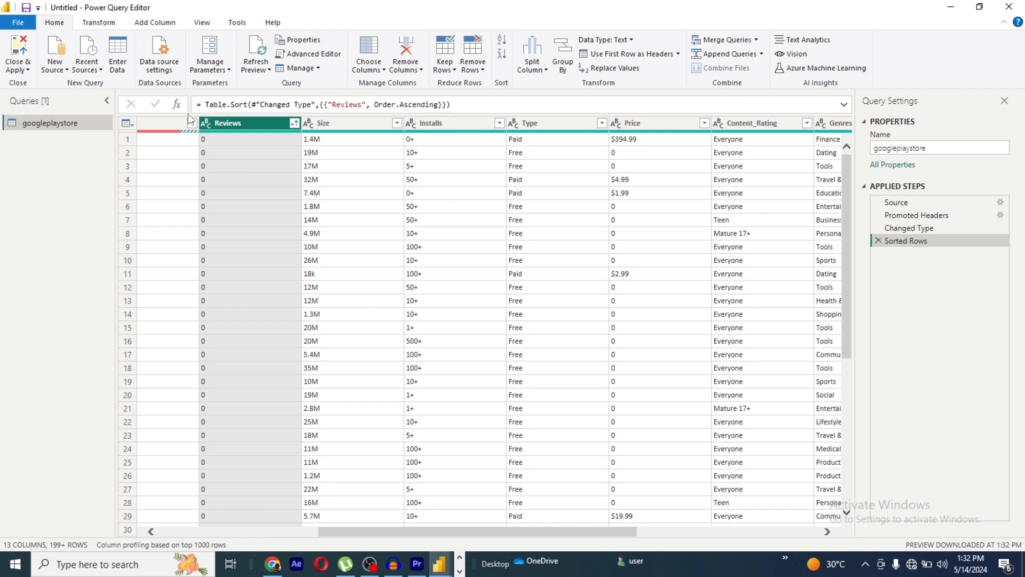
{"action": "left_click", "coordinate": [294, 123]}
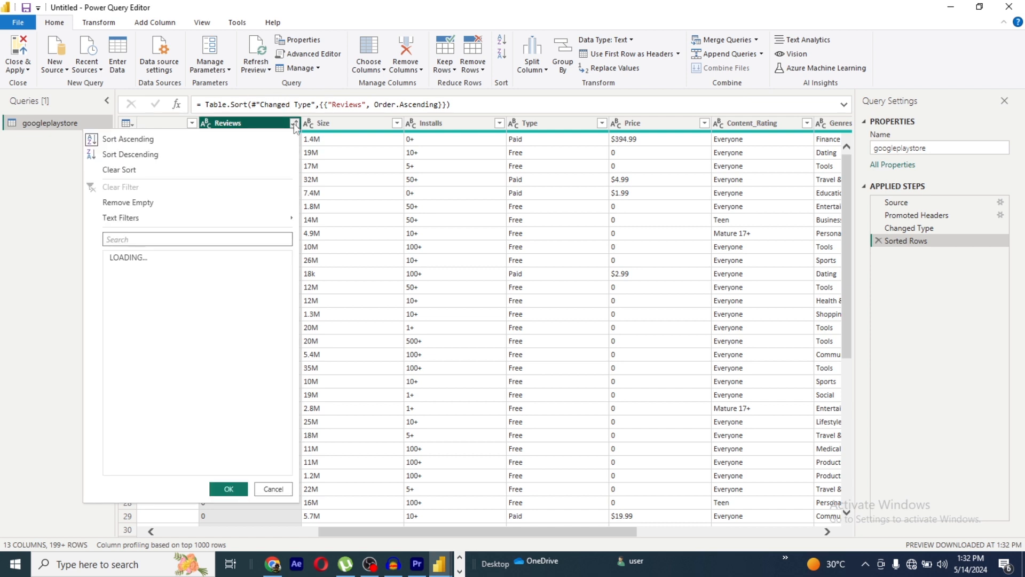
{"action": "left_click", "coordinate": [163, 154]}
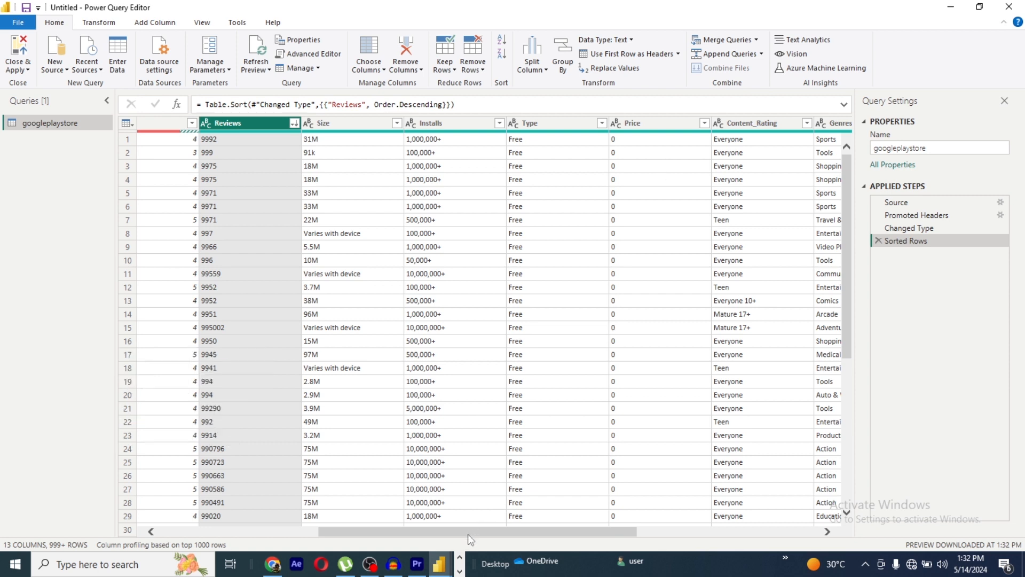
Filter the Content_Rating column to keep only the rows with the value Teen.
{"action": "left_click_drag", "start_coordinate": [468, 534], "coordinate": [557, 535]}
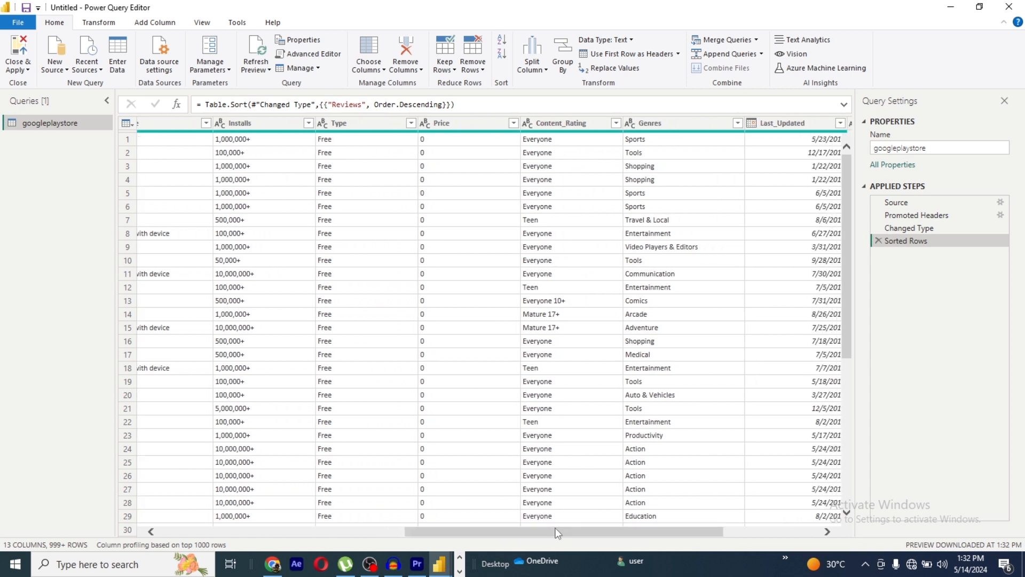
{"action": "left_click", "coordinate": [568, 128]}
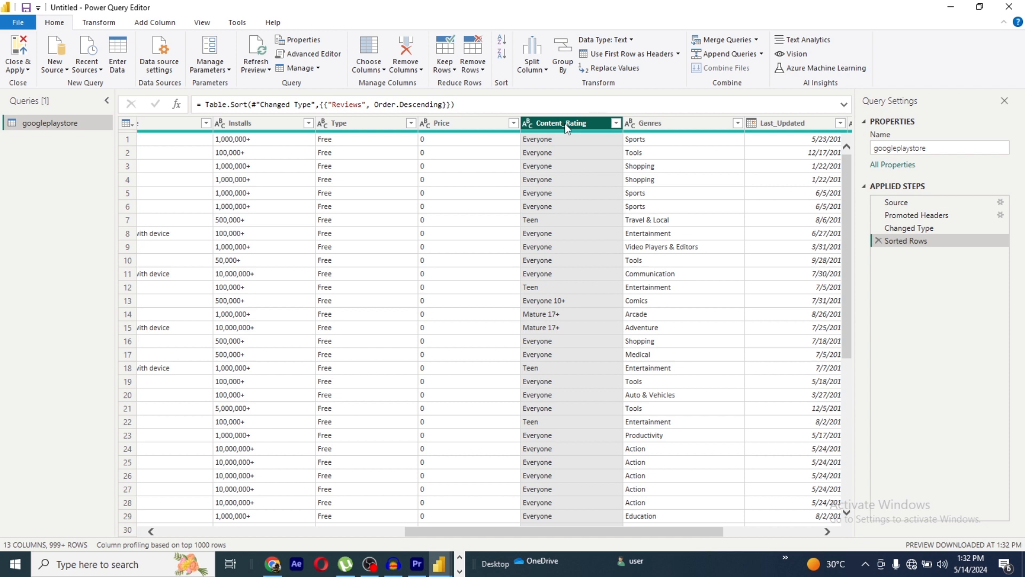
{"action": "left_click", "coordinate": [538, 225]}
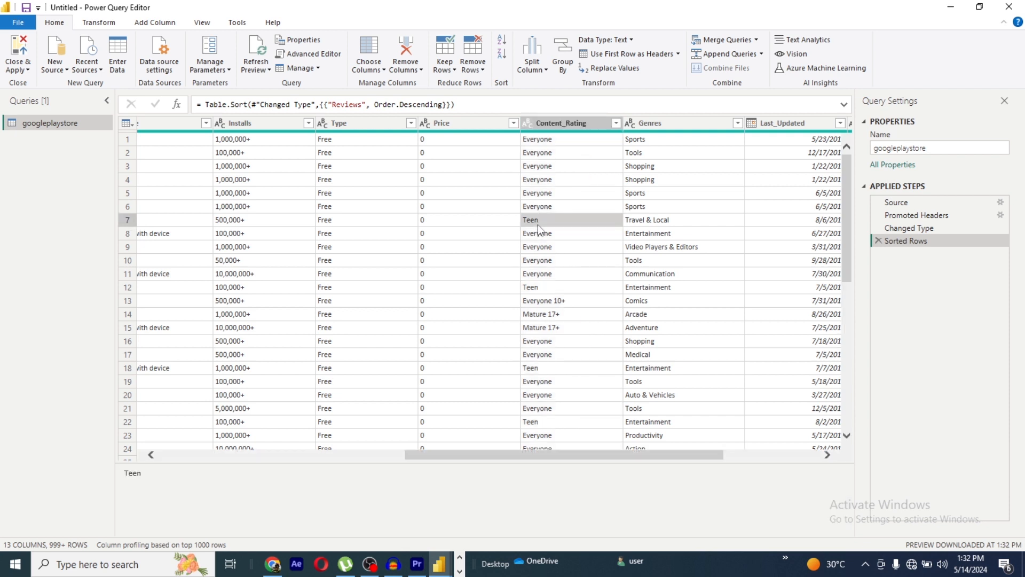
{"action": "left_click", "coordinate": [584, 127]}
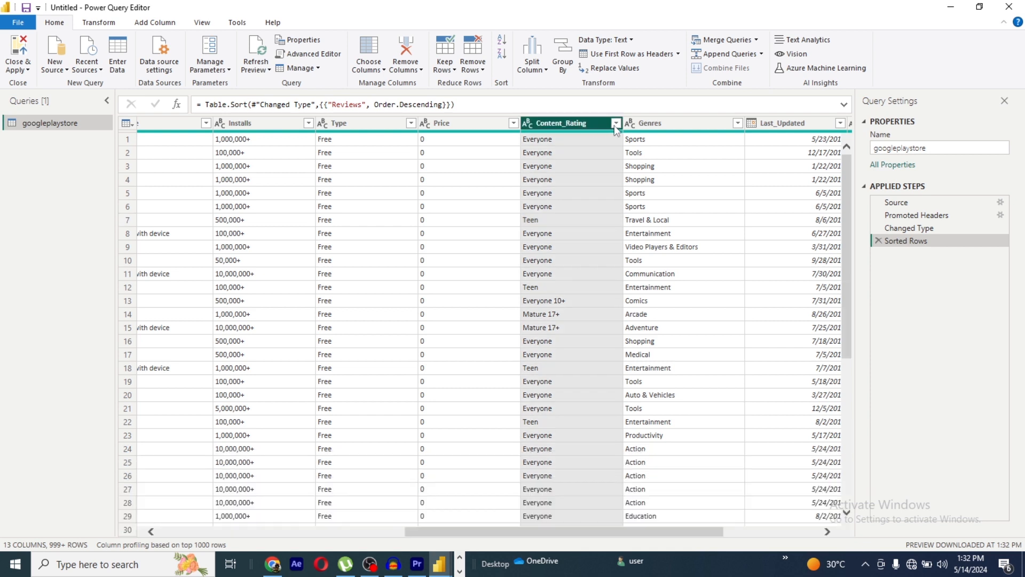
{"action": "left_click", "coordinate": [617, 124]}
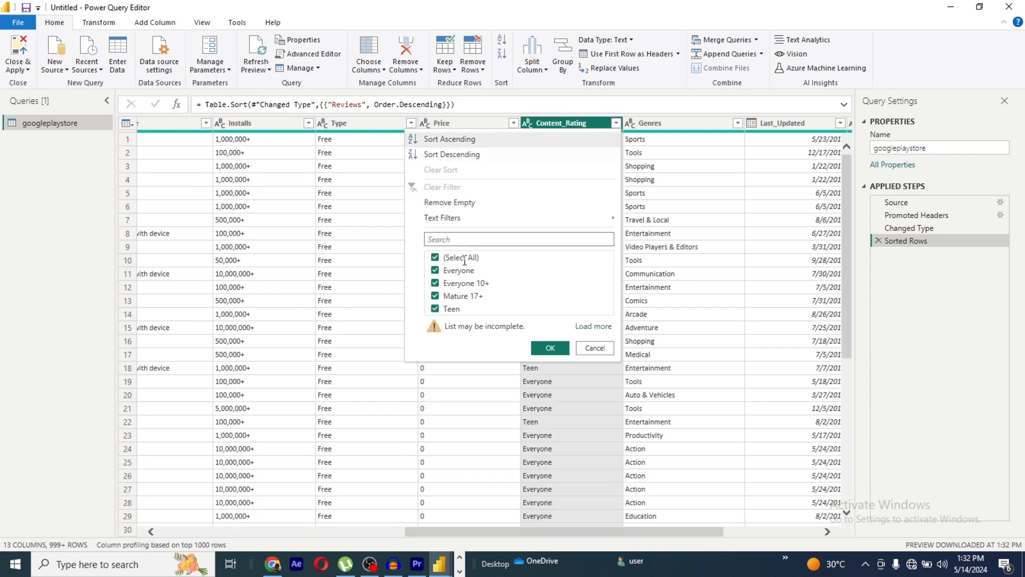
{"action": "left_click", "coordinate": [436, 258]}
{"action": "left_click", "coordinate": [435, 310]}
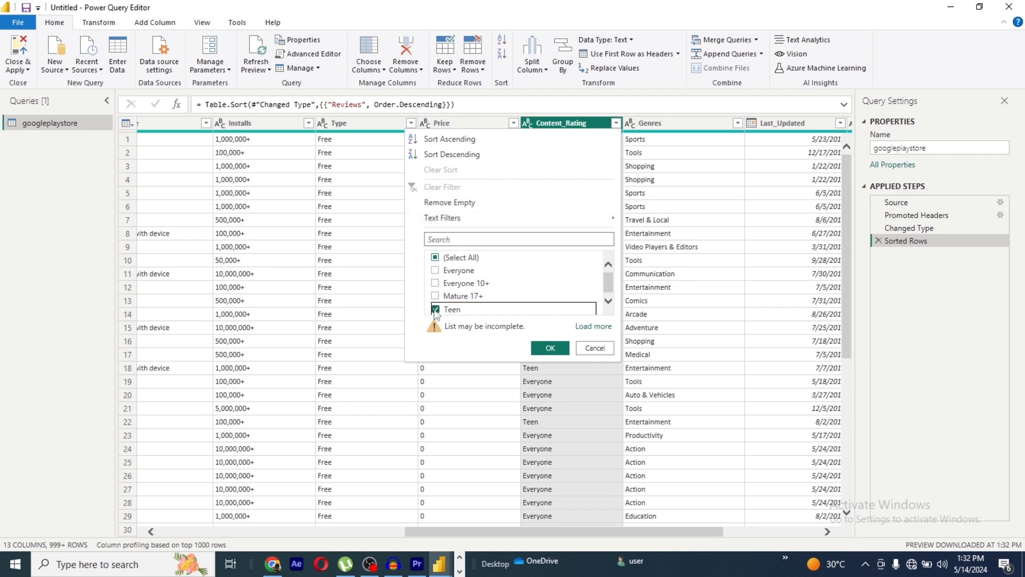
{"action": "left_click", "coordinate": [549, 347]}
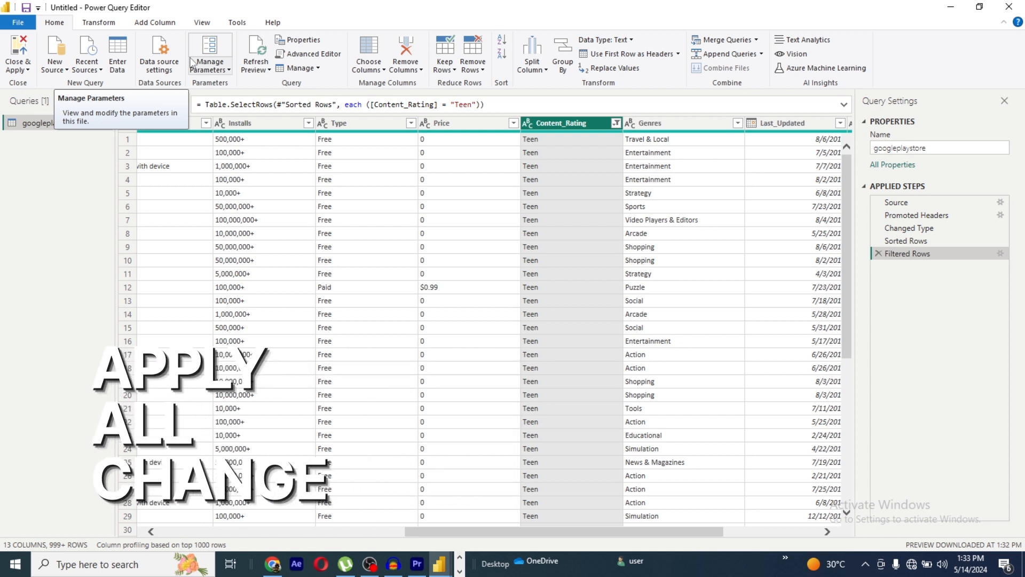
Apply all query changes and close the Power Query Editor.
{"action": "left_click", "coordinate": [28, 70]}
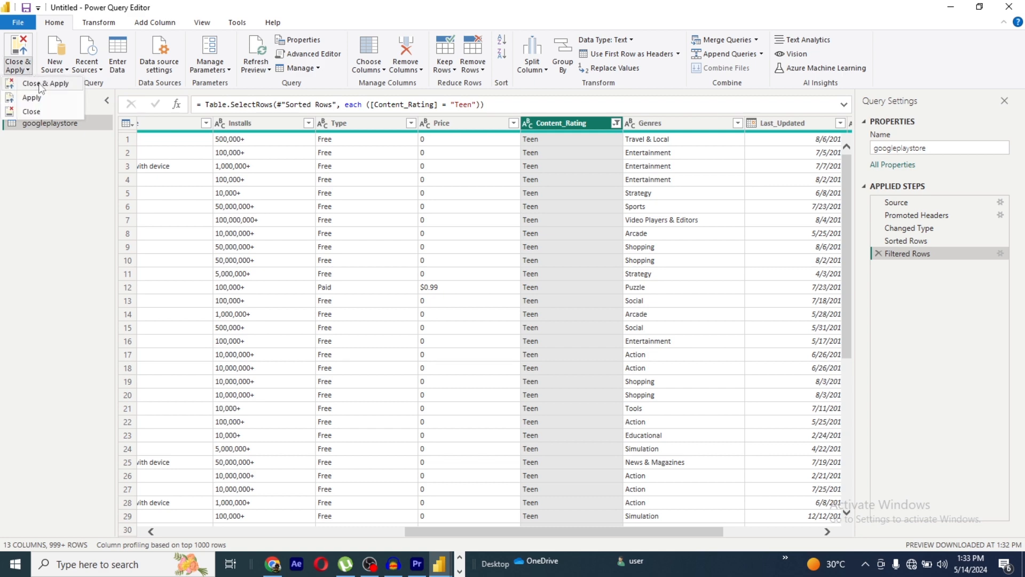
{"action": "left_click", "coordinate": [41, 85]}
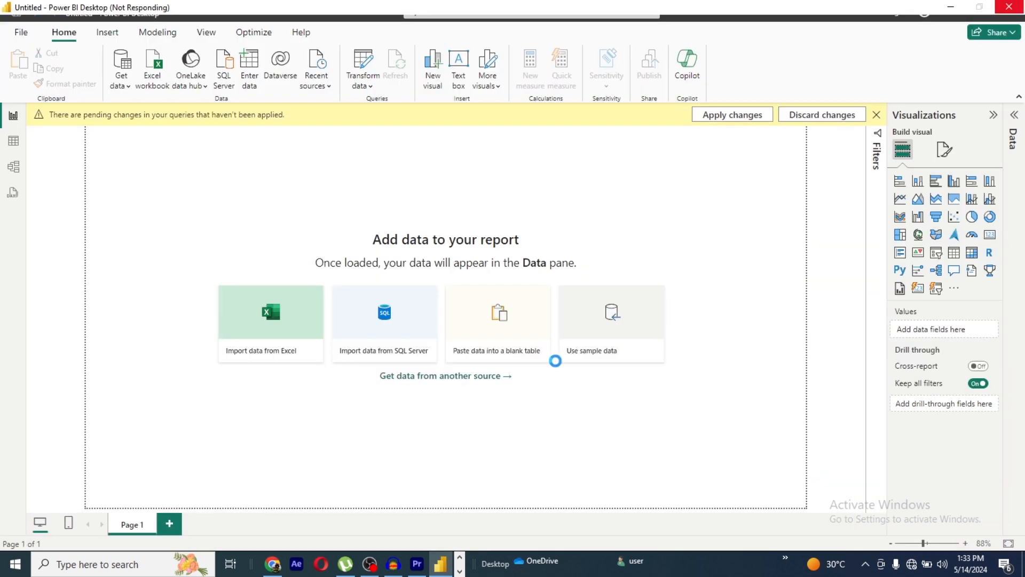